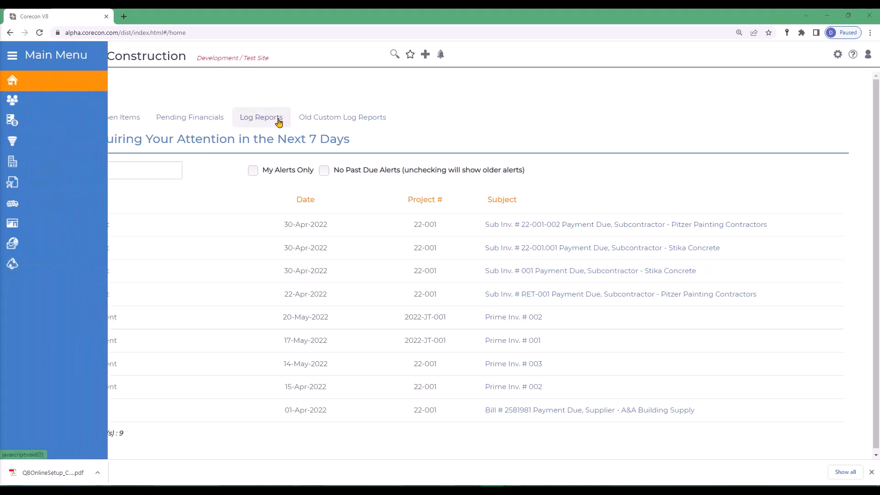
Step: Open the new CoreconLink for QuickBooks Online in a separate browser tab and go to its Sync Preferences
mouse_move(14, 266)
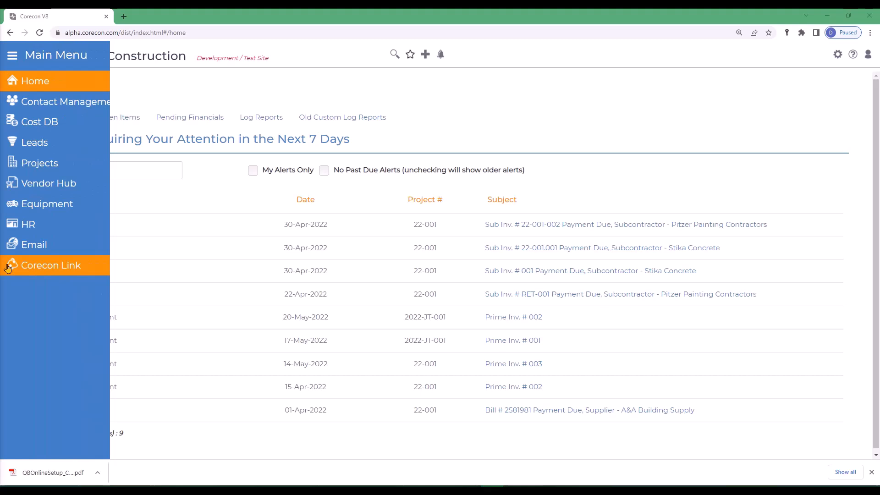
left_click(42, 269)
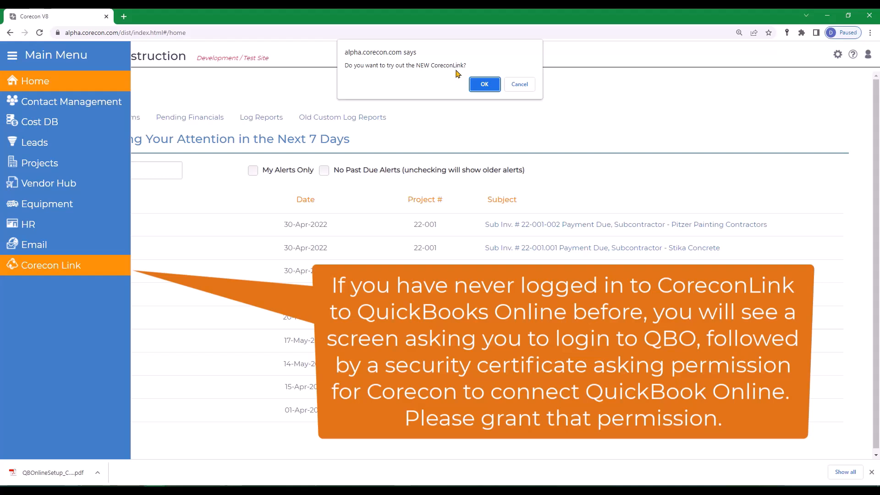
left_click(484, 87)
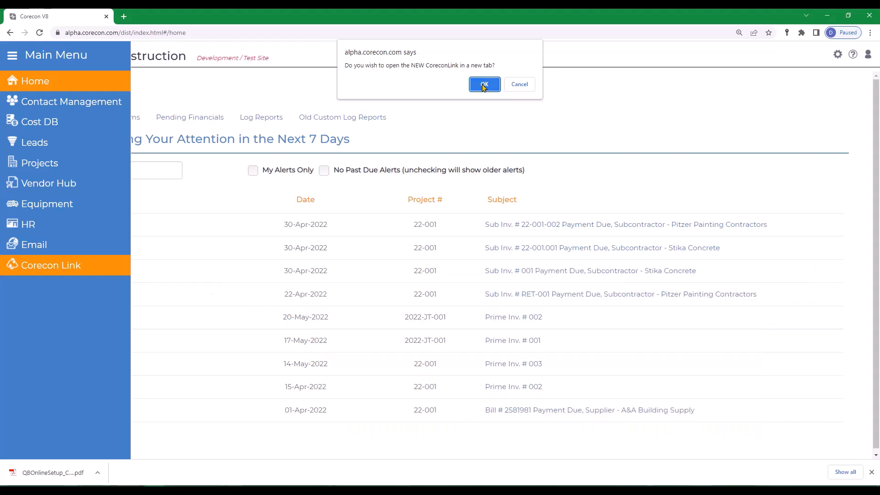
left_click(484, 87)
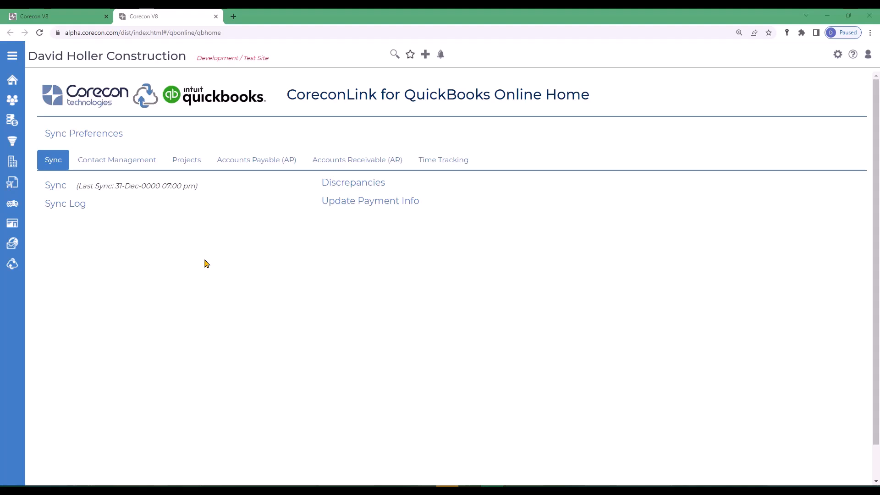
left_click(92, 137)
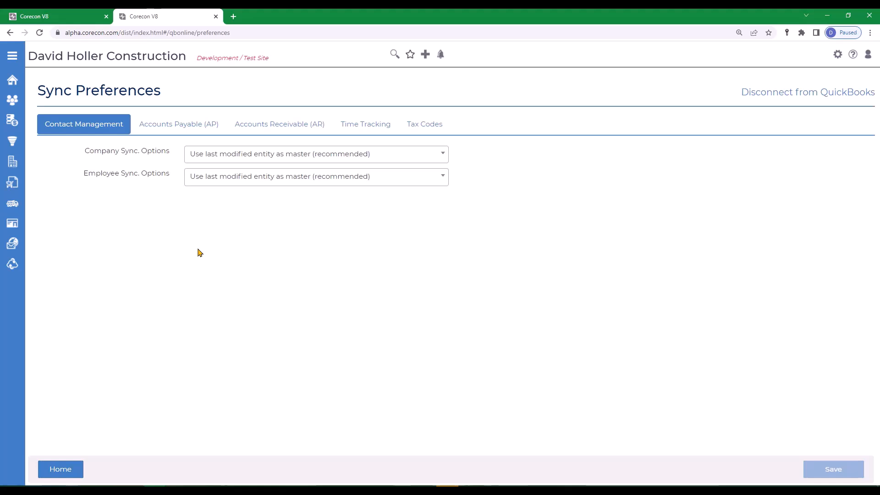
Step: Set both the company and employee sync options to "Use last modified entity as master (recommended)"
left_click(222, 158)
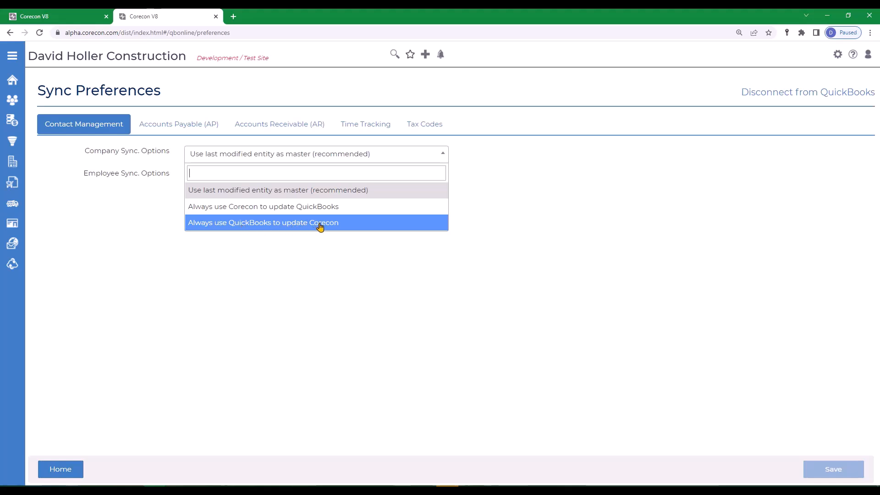
left_click(266, 192)
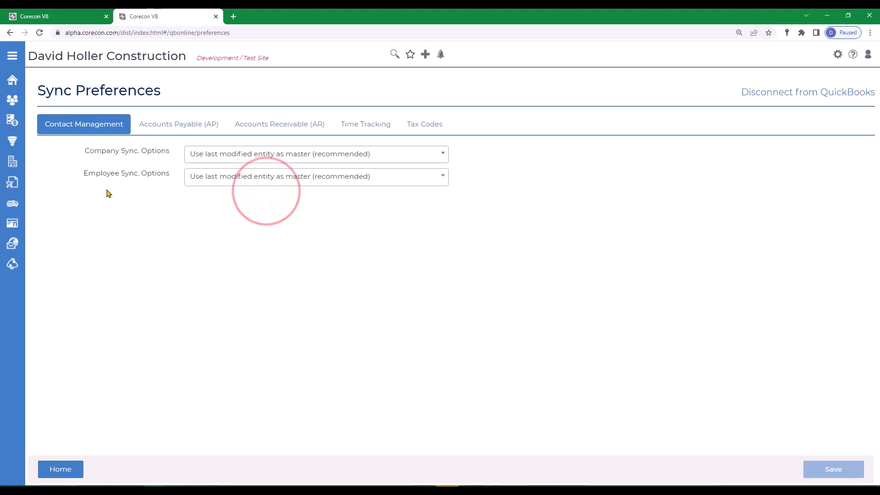
left_click(279, 182)
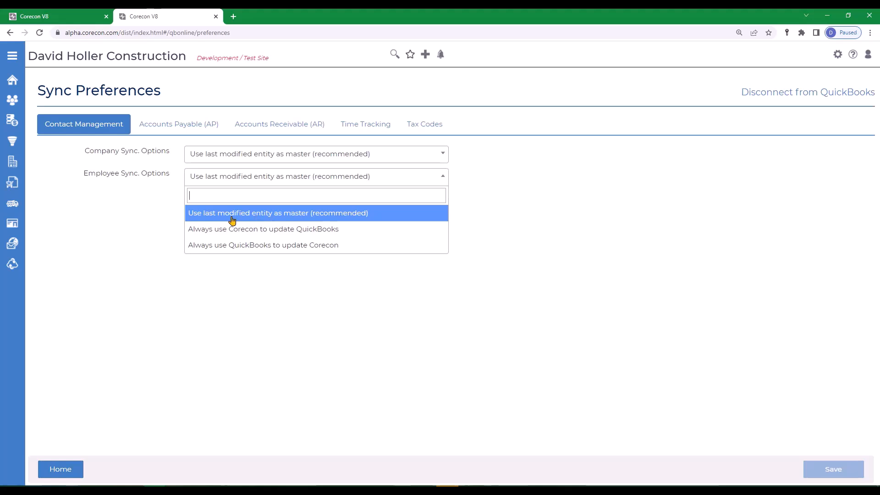
left_click(296, 216)
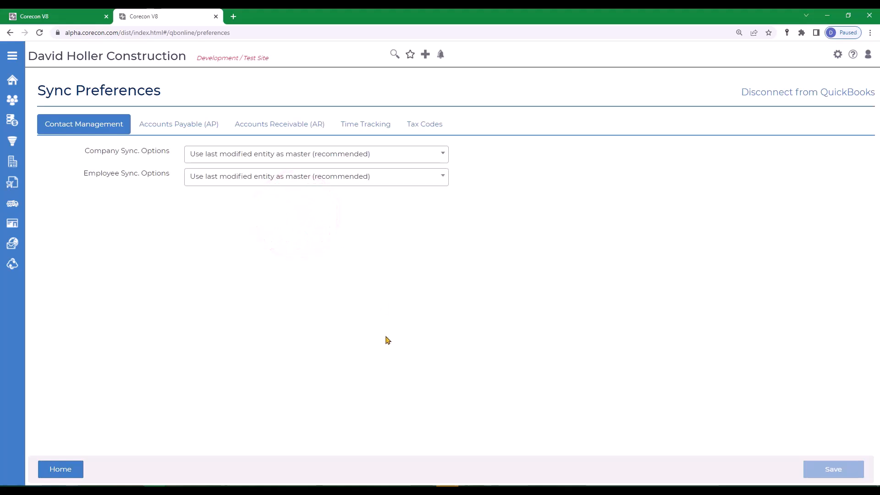
Step: In the Accounts Payable preferences, choose Amex Credit Card as the default credit card account and Bank - Checking as the default bank account
left_click(167, 130)
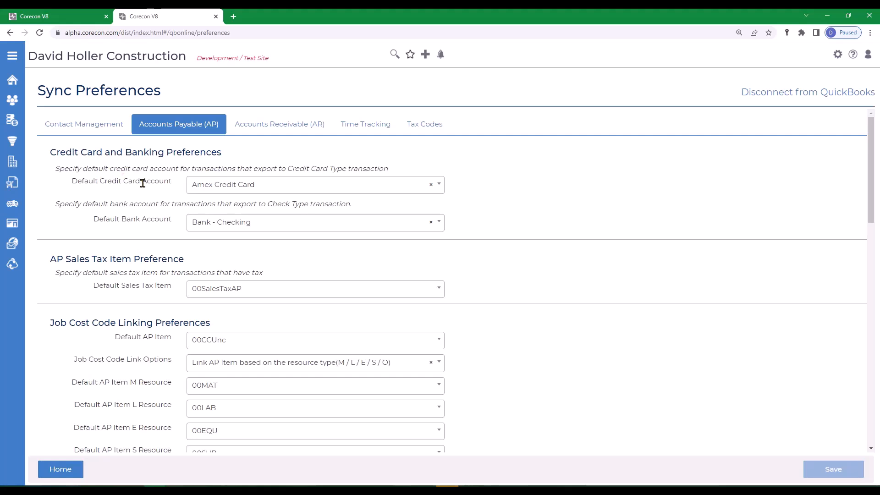
left_click(301, 188)
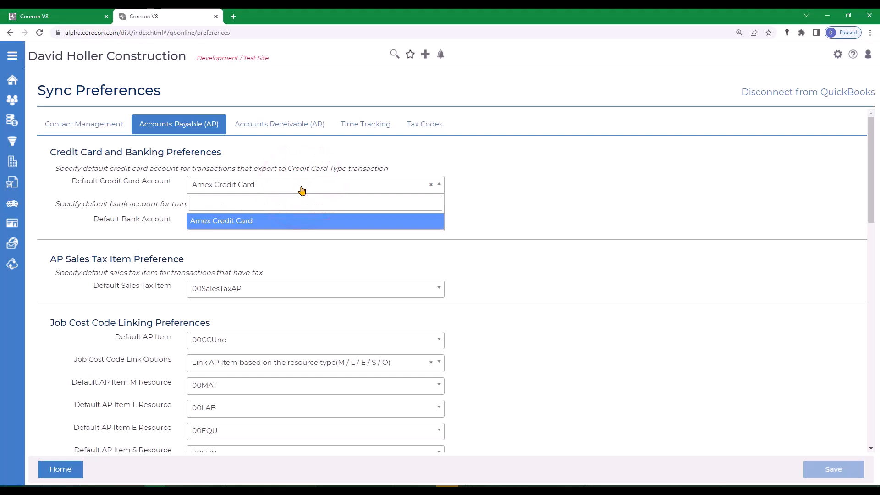
left_click(301, 188)
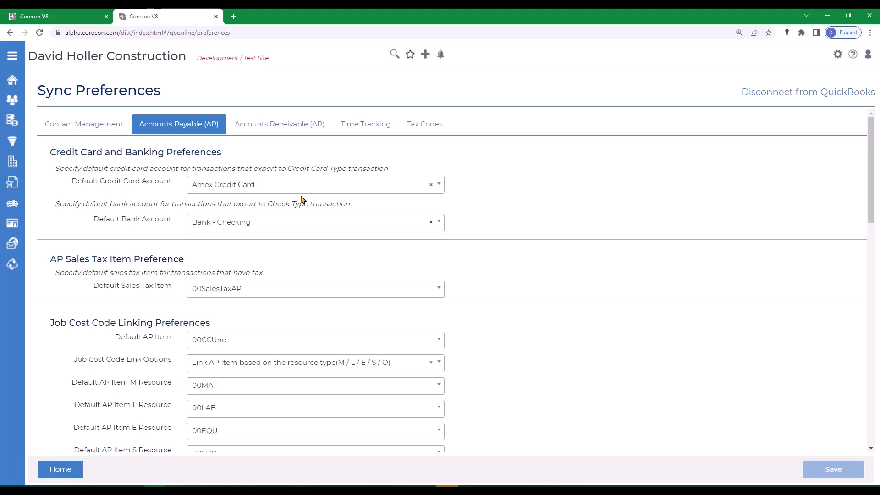
left_click(286, 185)
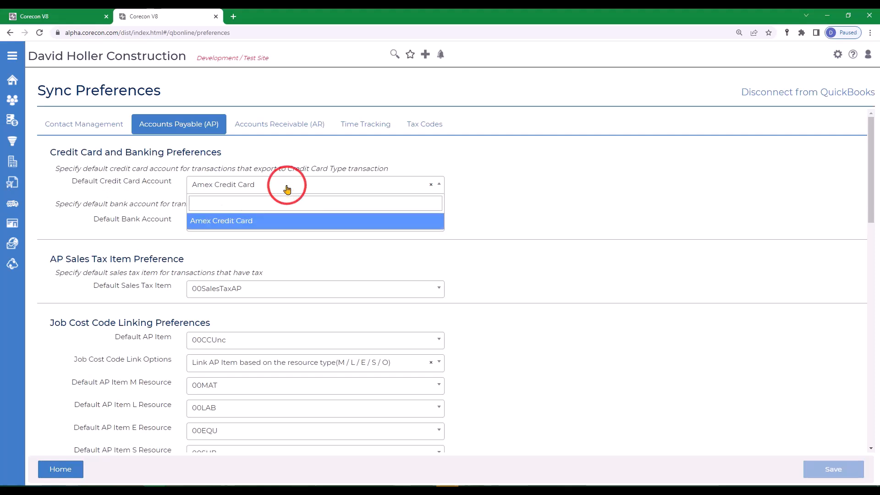
left_click(226, 222)
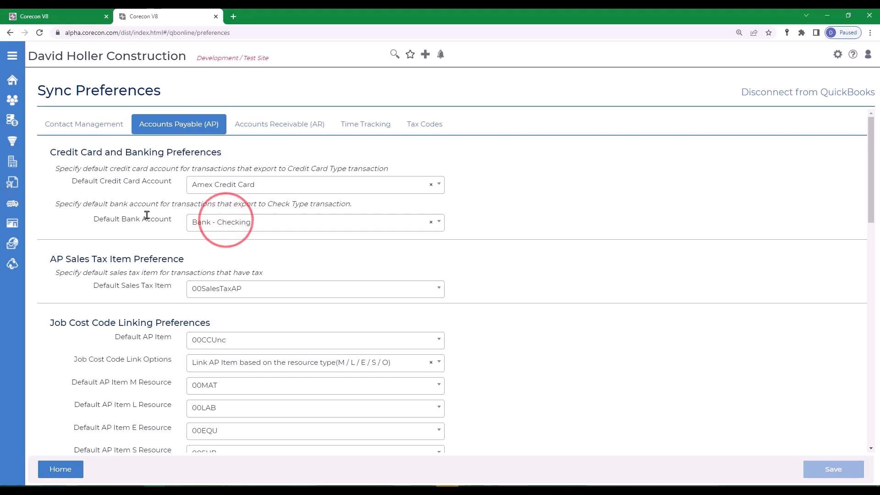
left_click(295, 224)
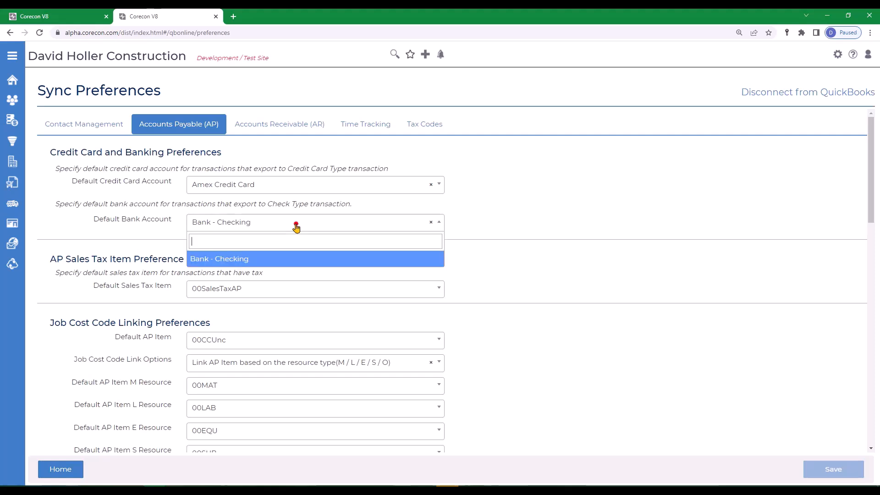
left_click(243, 260)
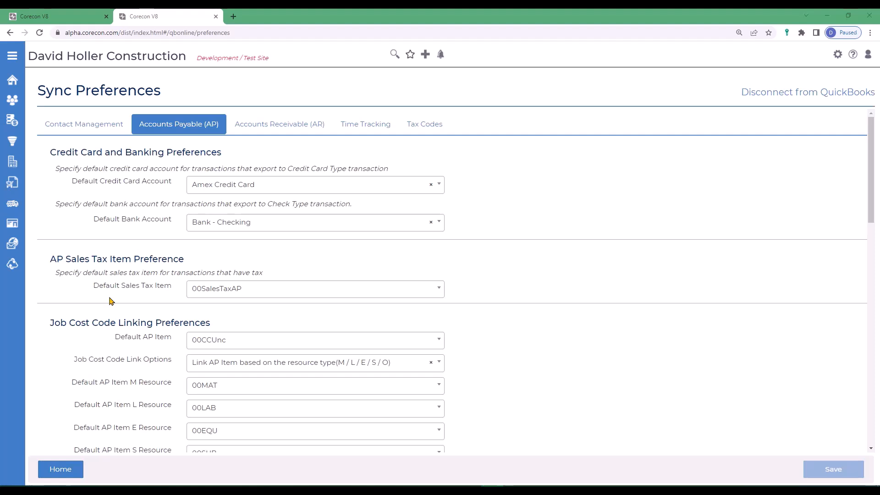
Step: Choose 00SalesTaxAP as the default AP sales tax item and 00CCUnc as the default AP item
left_click(259, 294)
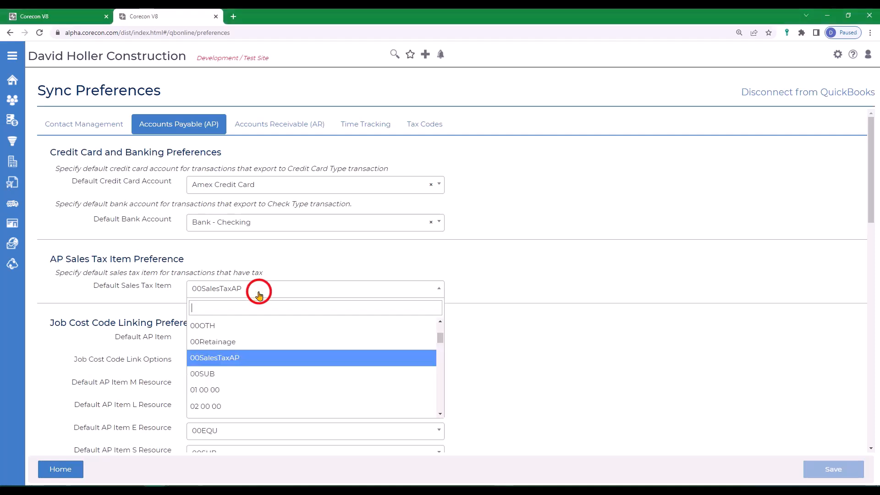
left_click(221, 358)
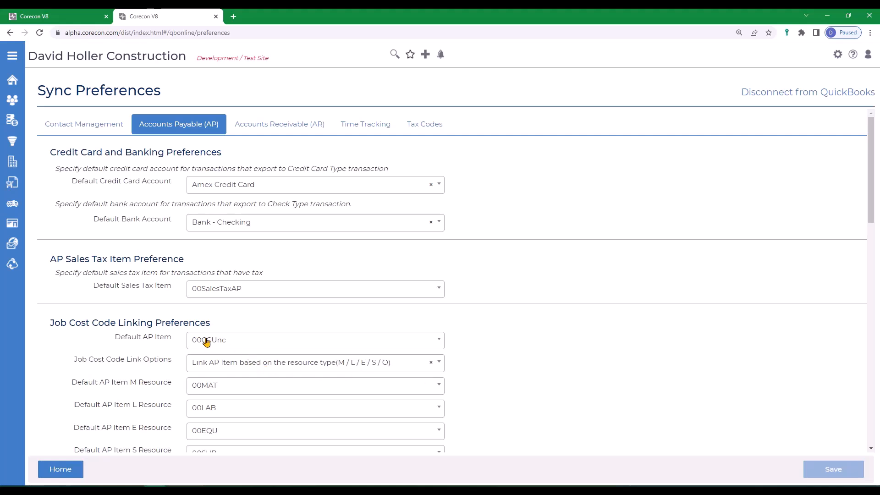
left_click(233, 342)
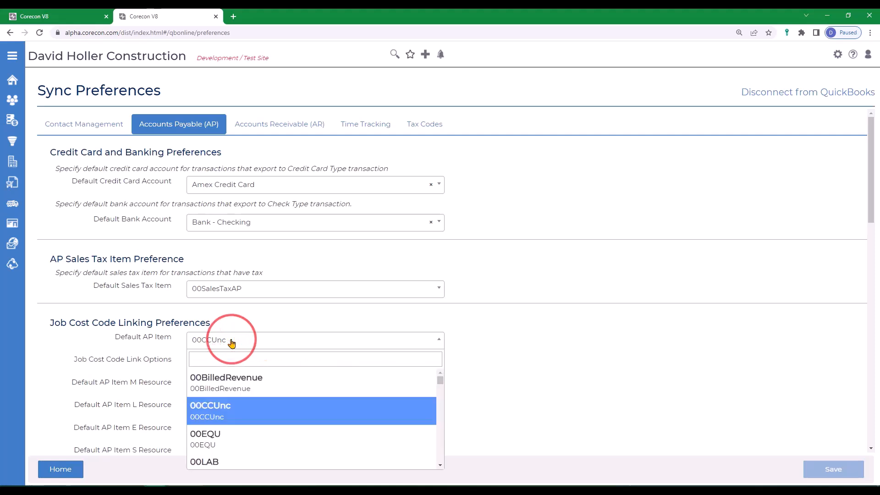
left_click(210, 411)
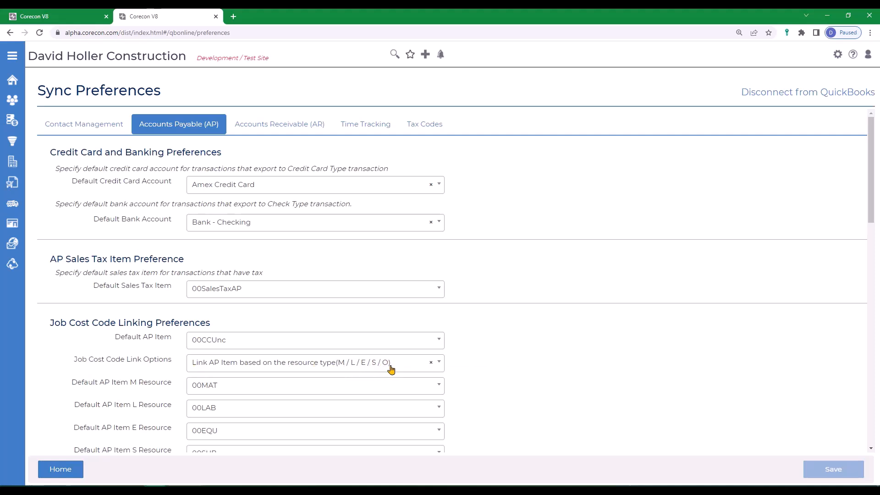
Step: Choose 00MAT as the default AP item for the M resource type
scroll(388, 369, "down", 2)
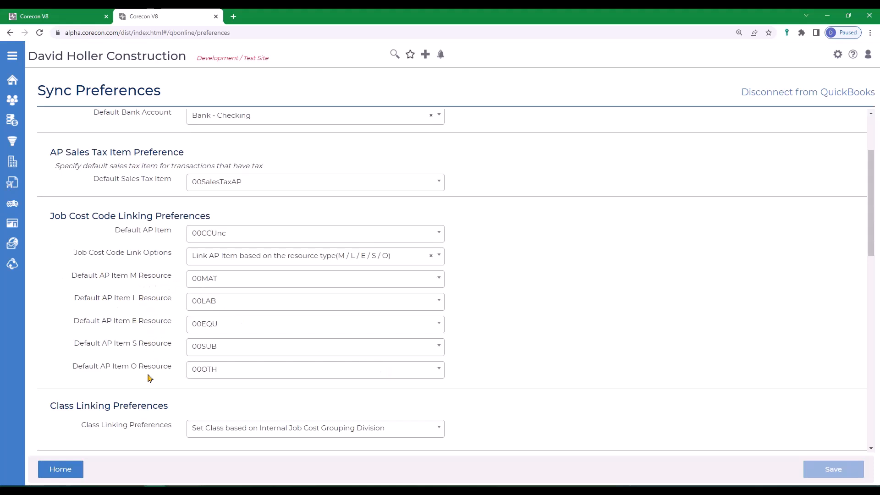
left_click(240, 284)
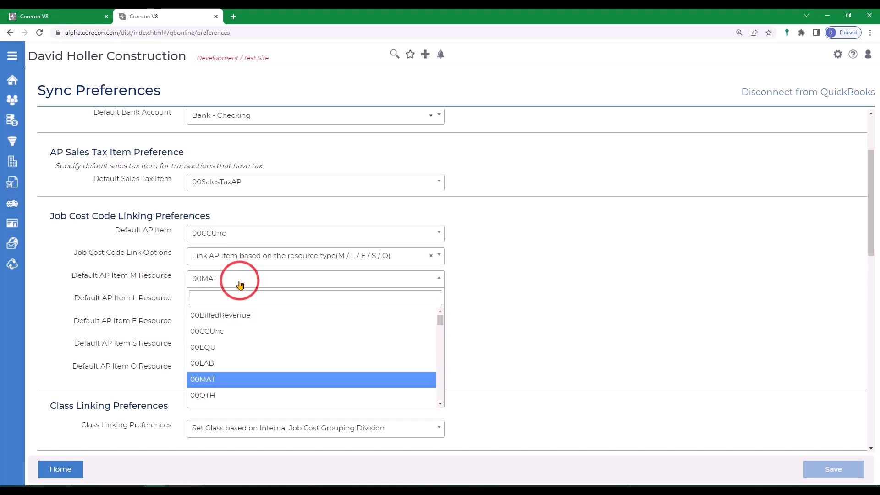
left_click(218, 383)
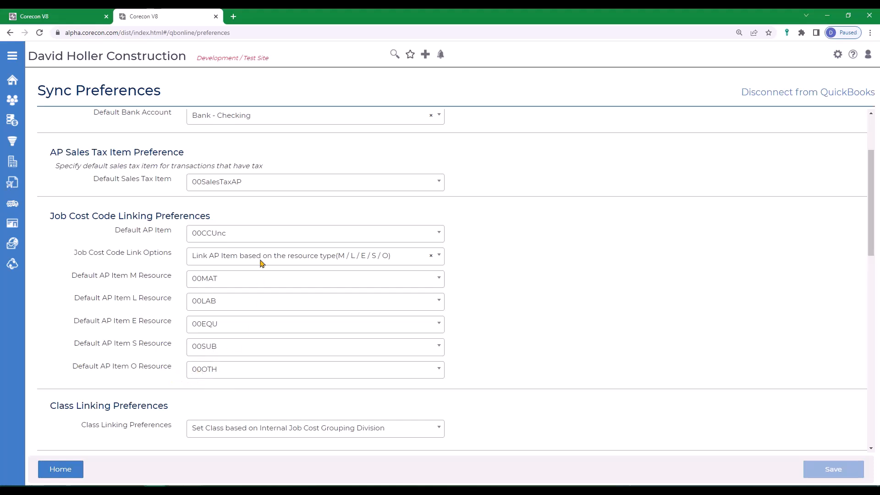
Step: Set the job cost code link option to auto link AP items based on the Job Cost Code (exact match only)
left_click(324, 259)
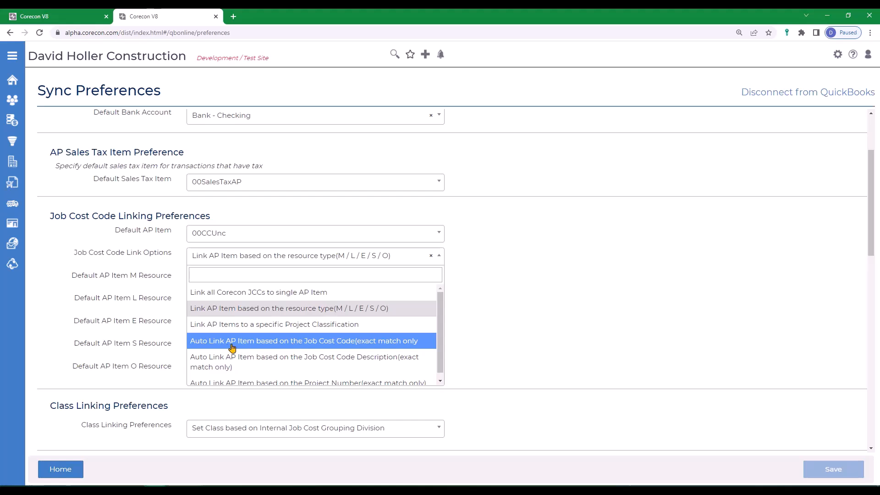
left_click(336, 342)
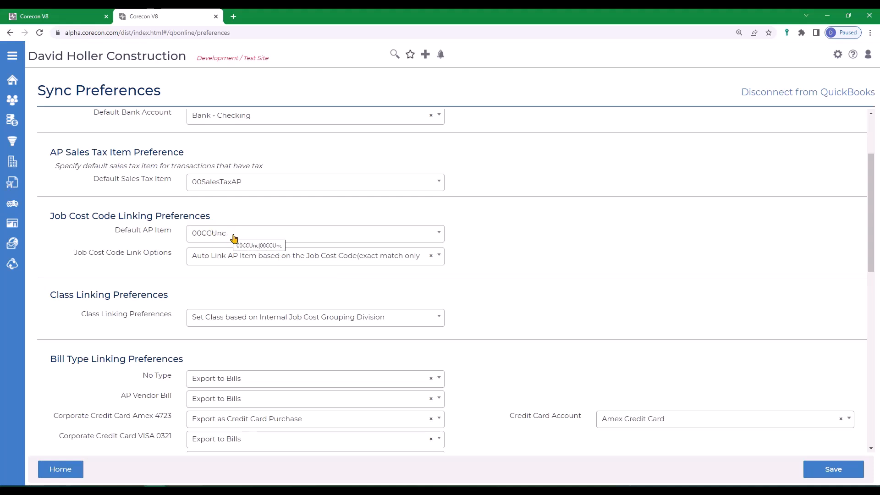
Step: Set the job cost code link option to link AP items to a specific Project Classification, with Profit Center as the classification type
left_click(335, 260)
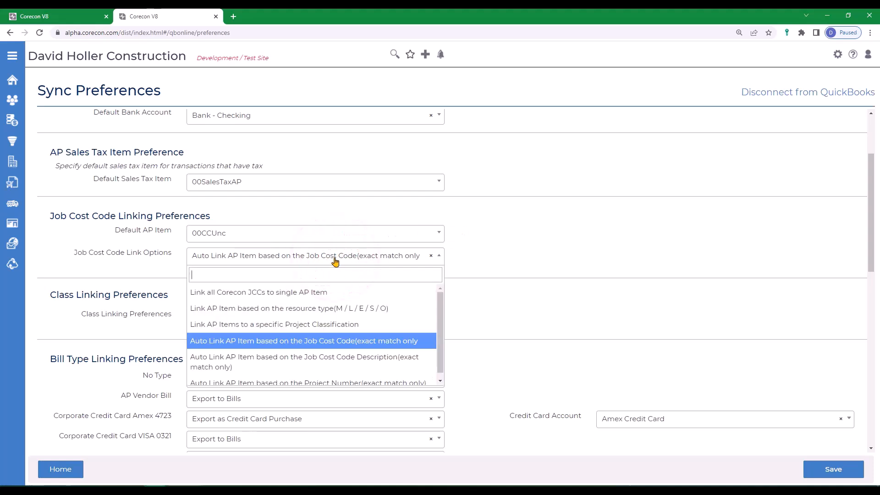
left_click(251, 325)
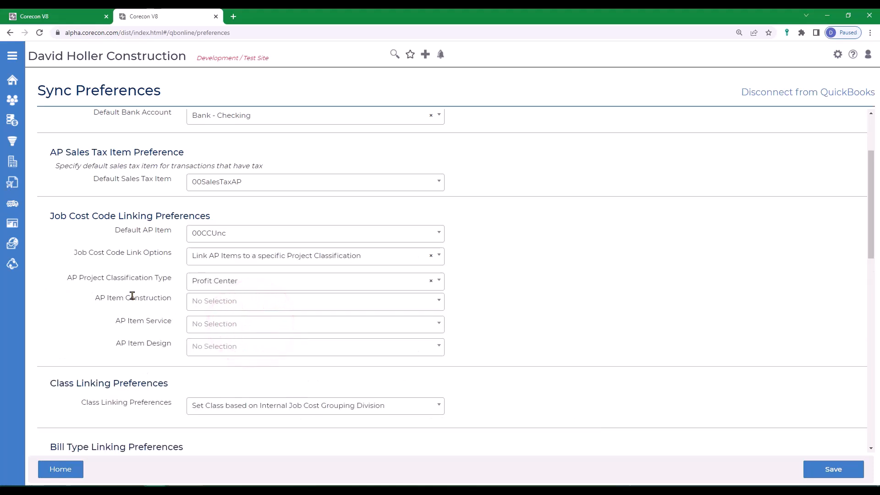
left_click(230, 282)
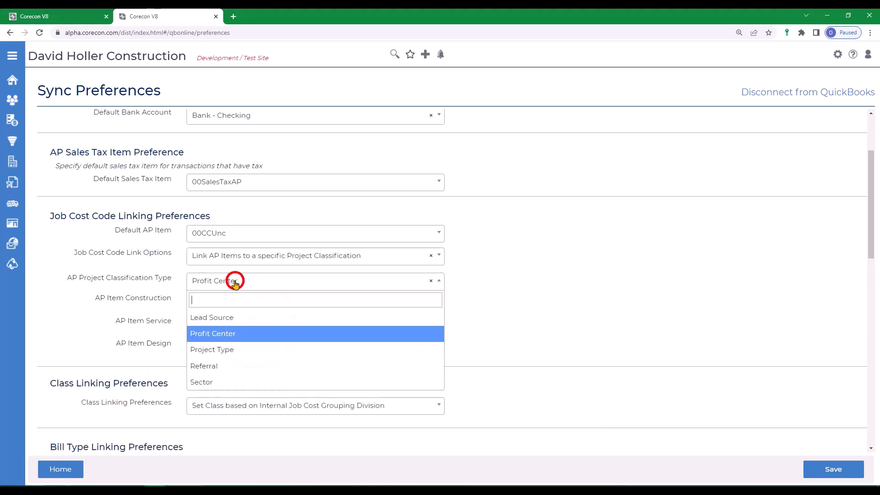
left_click(210, 336)
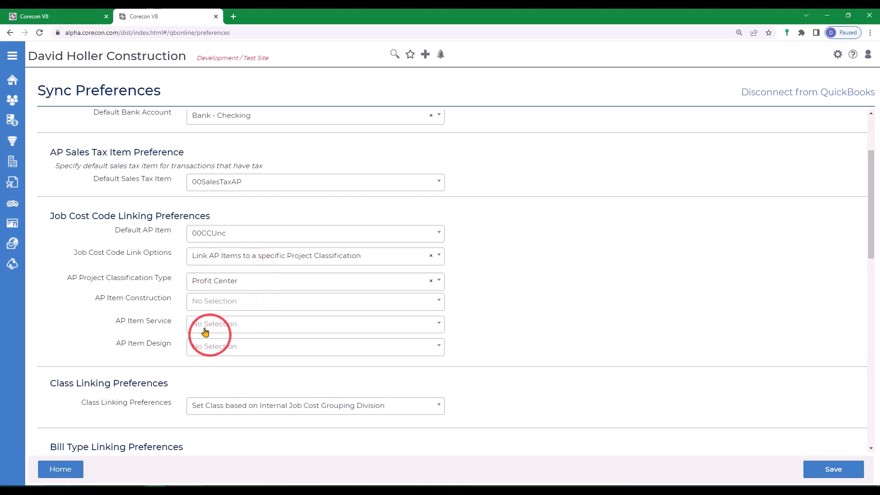
Step: Try 00BilledRevenue as the AP item for Construction, clear it, and reselect Profit Center as the project classification type
left_click(210, 303)
left_click(210, 303)
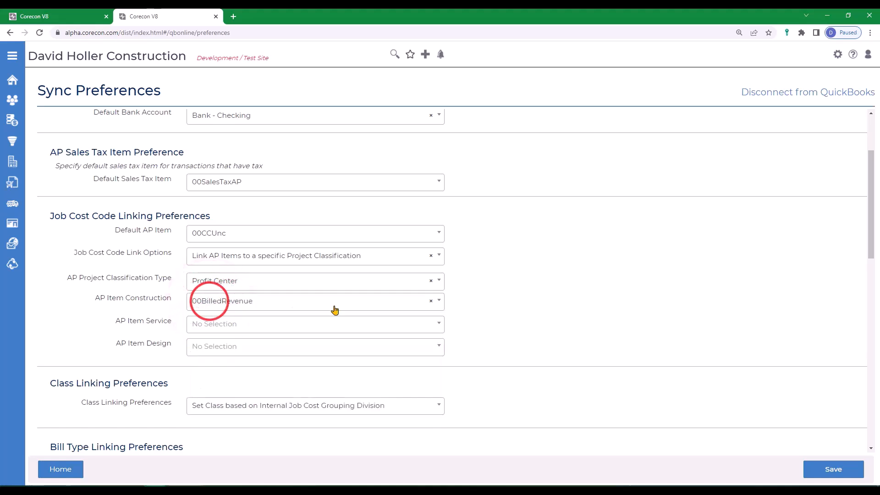
left_click(431, 301)
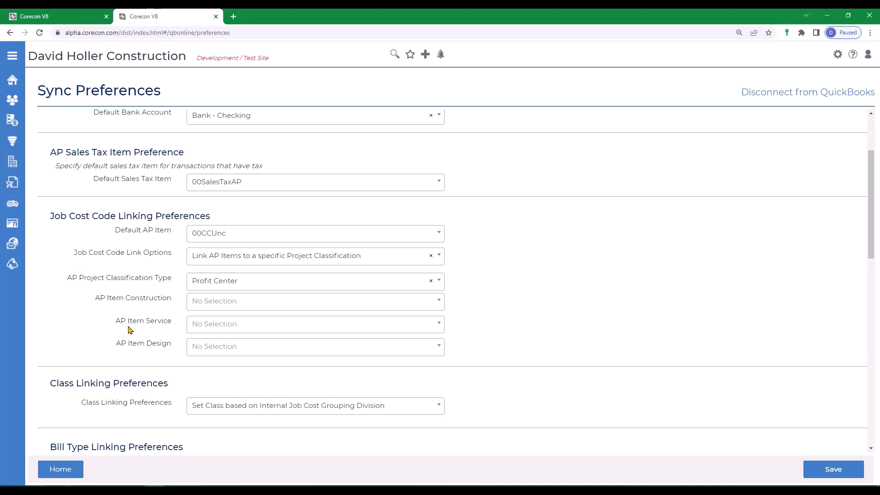
left_click(210, 281)
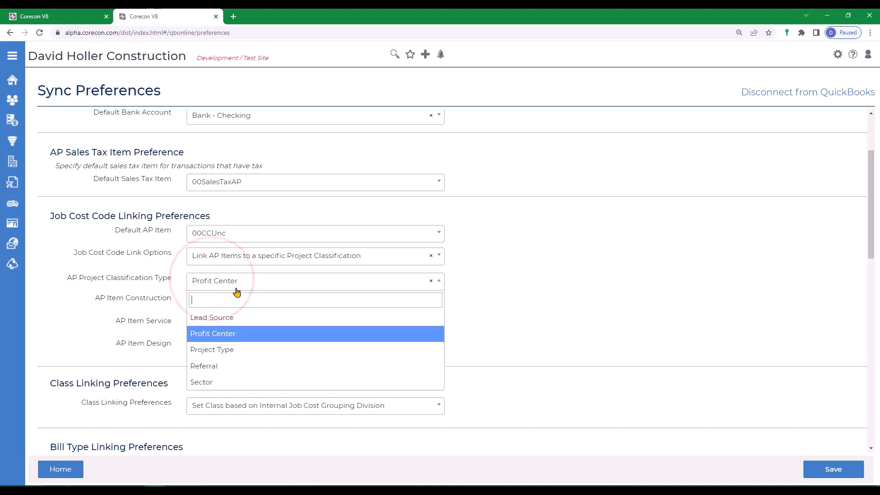
left_click(206, 333)
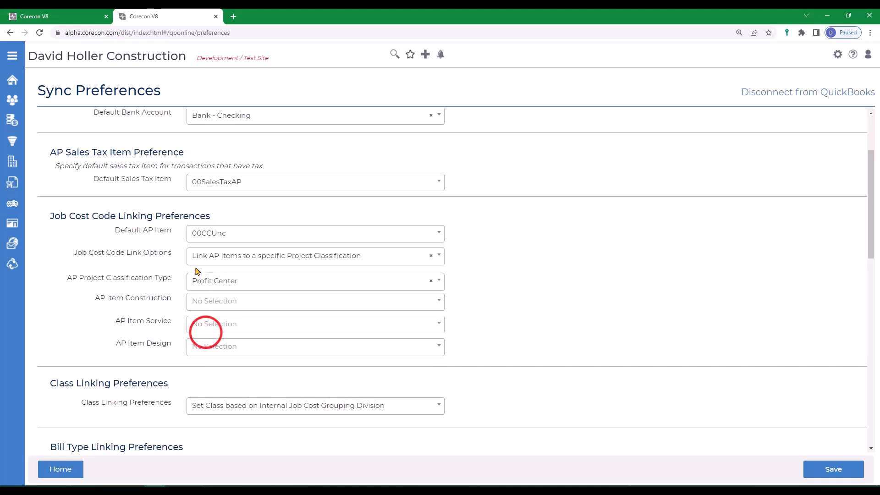
Step: Set the job cost code link option to "Link all Corecon JCCs to single AP Item"
left_click(221, 255)
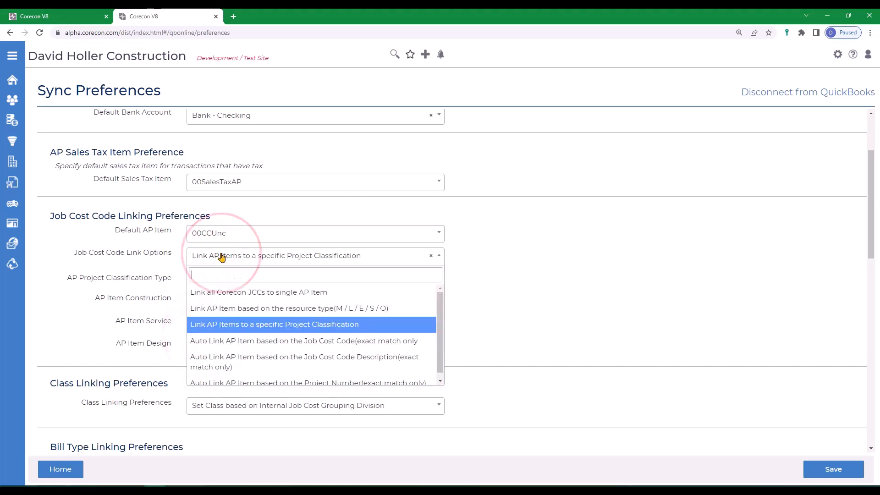
left_click(223, 294)
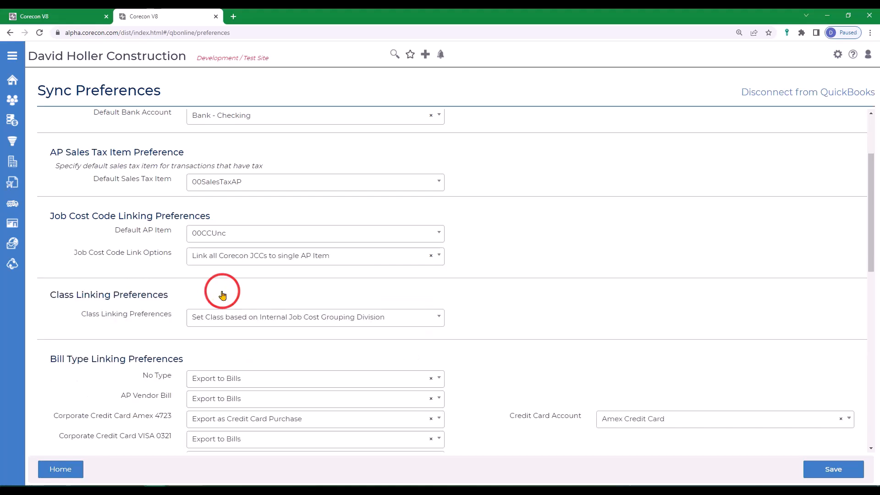
Step: Set the default AP item for job cost code linking to 00BilledRevenue
left_click(214, 237)
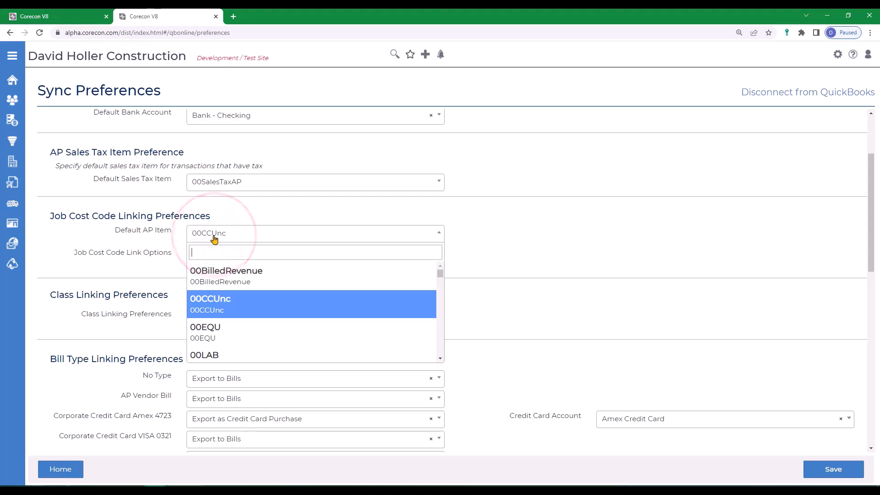
left_click(219, 283)
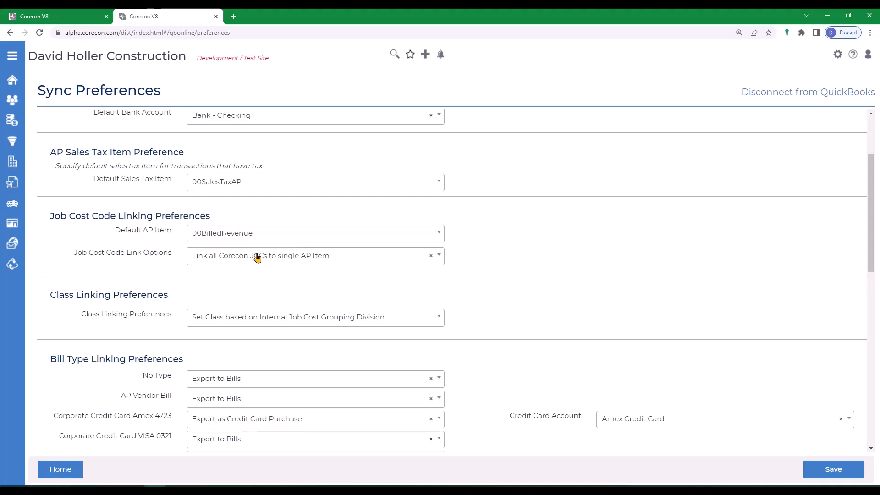
left_click(246, 233)
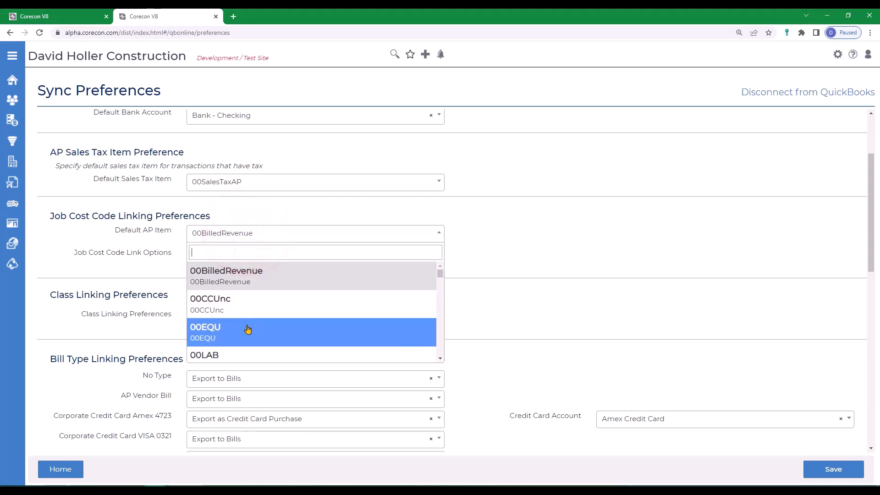
left_click(251, 233)
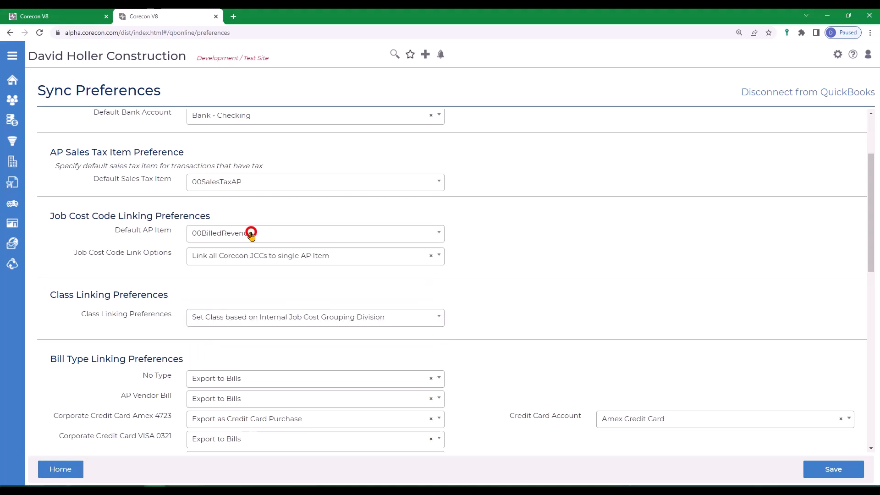
Step: Set the job cost code link option to link AP items based on the resource type (M / L / E / S / O)
left_click(259, 258)
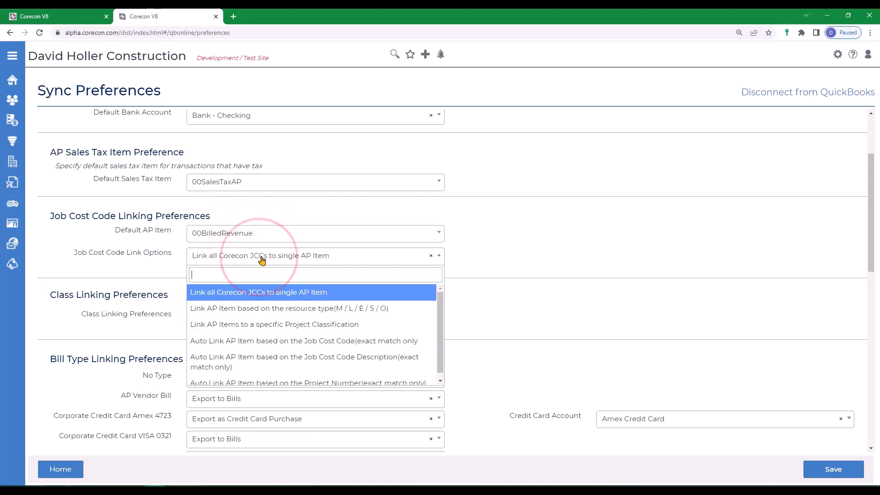
left_click(280, 310)
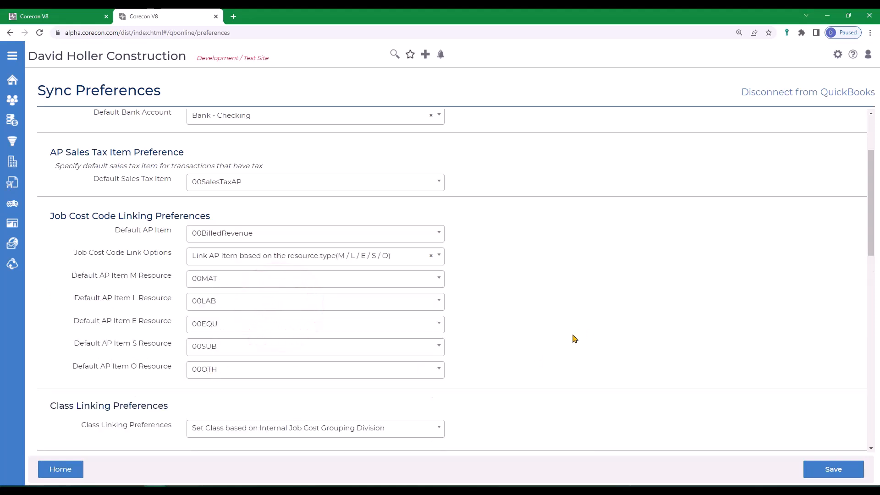
Step: Set class linking to be based on Project Classifications, with Profit Center as the AP class project classification type
scroll(574, 338, "down", 3)
scroll(574, 338, "down", 5)
scroll(572, 342, "up", 2)
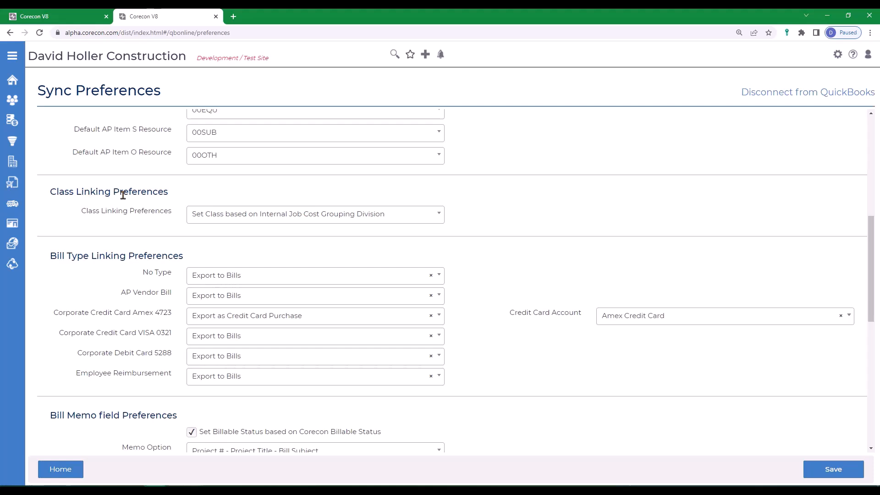
left_click(250, 221)
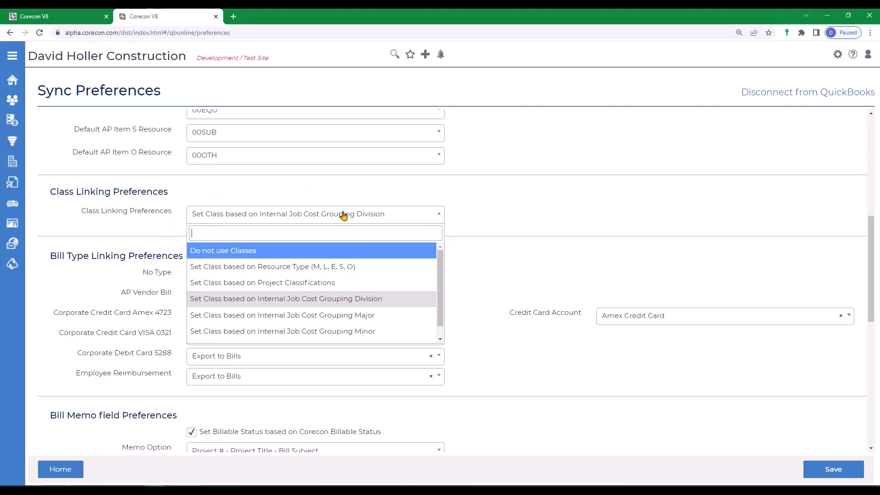
left_click(258, 284)
left_click(201, 239)
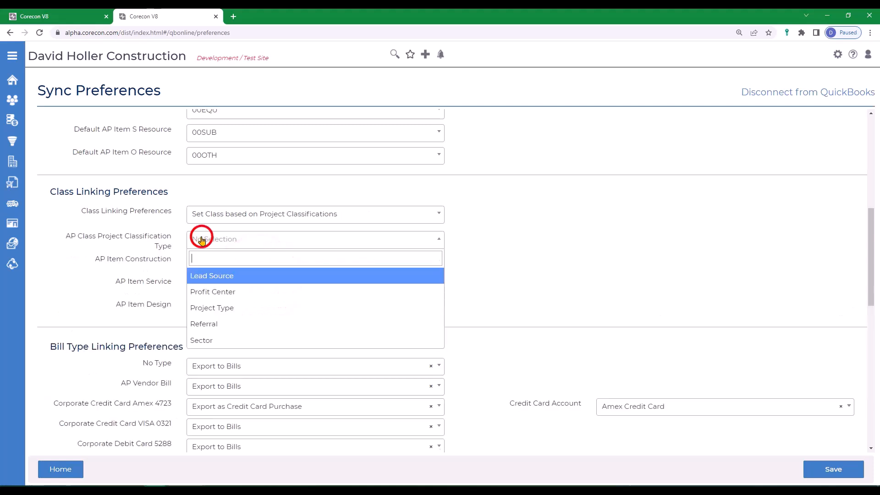
left_click(203, 292)
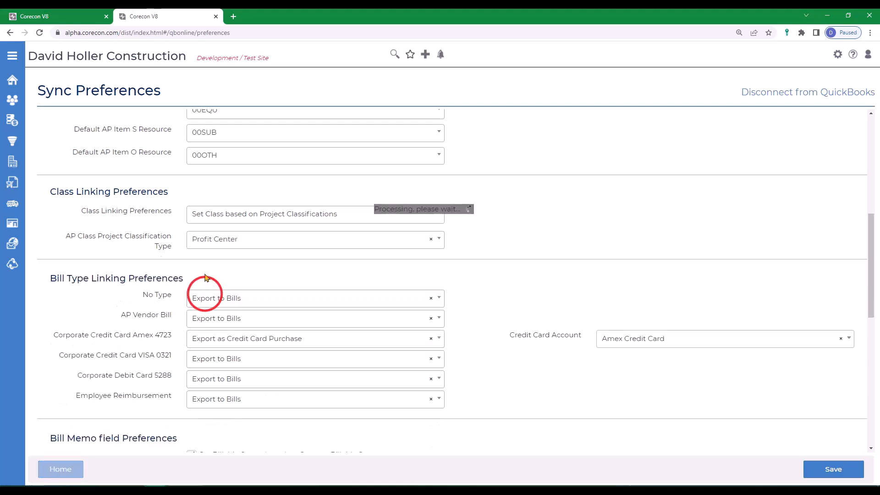
Step: Check the AP class choices for Construction, Service and Design, and review the classification types and class linking options
left_click(222, 262)
left_click(223, 265)
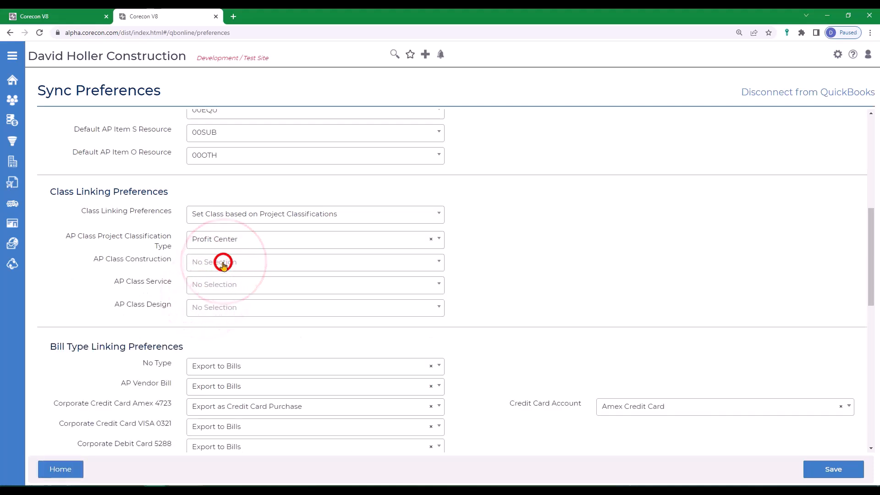
left_click(223, 266)
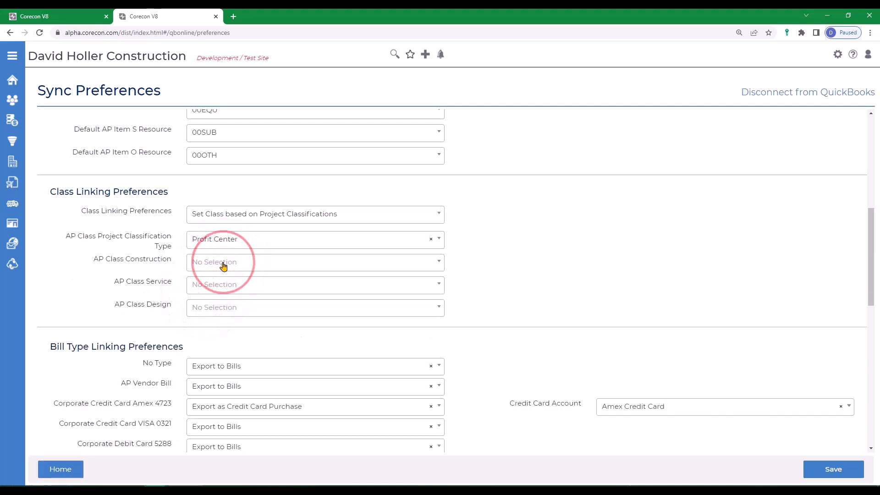
left_click(223, 265)
left_click(223, 263)
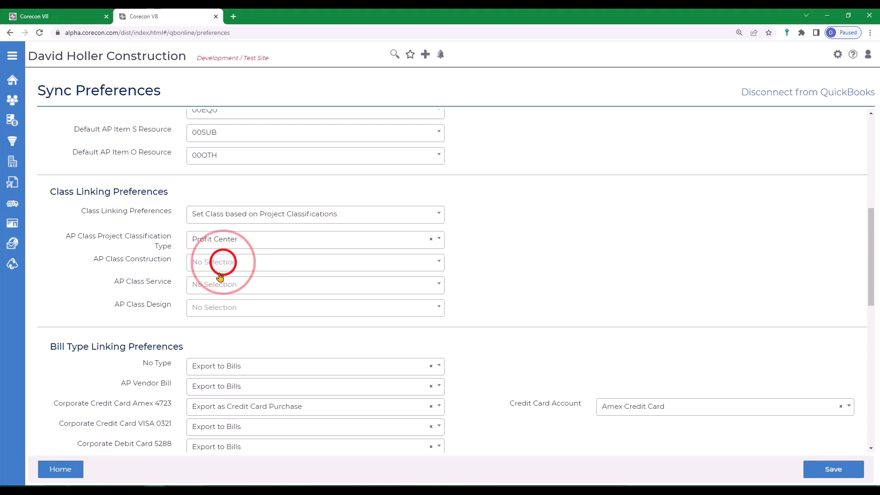
left_click(216, 287)
left_click(216, 288)
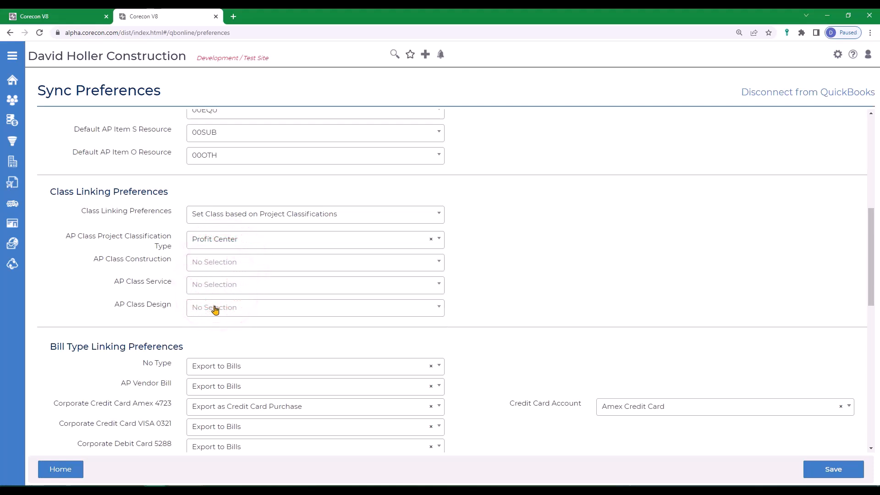
left_click(215, 309)
left_click(216, 309)
left_click(221, 247)
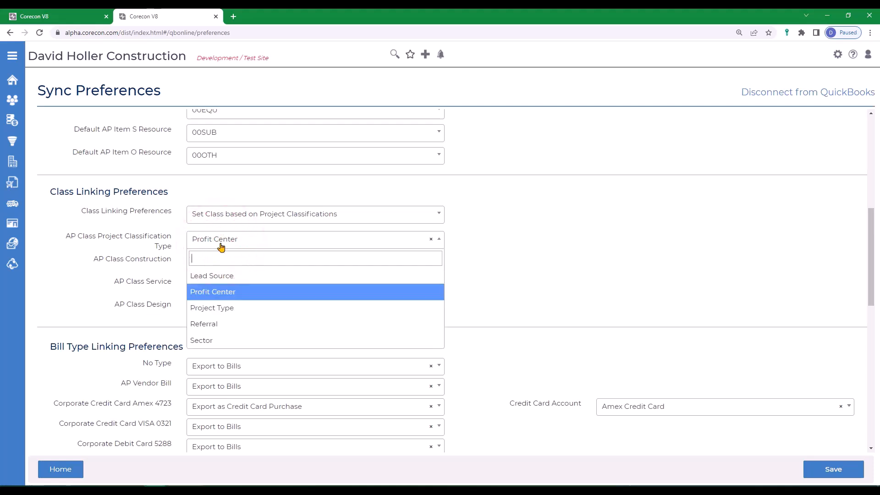
left_click(221, 239)
left_click(220, 220)
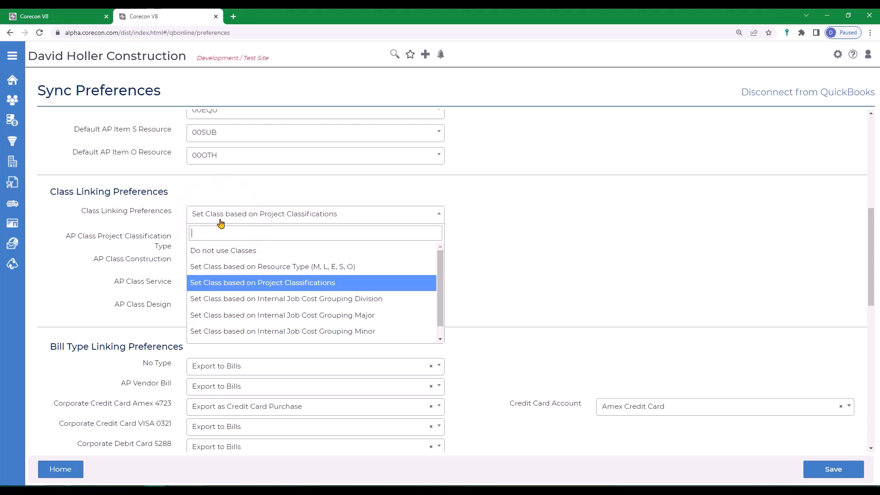
left_click(220, 222)
Step: Set the job cost code link option to auto link AP items based on the Job Cost Code (exact match only)
scroll(232, 227, "up", 5)
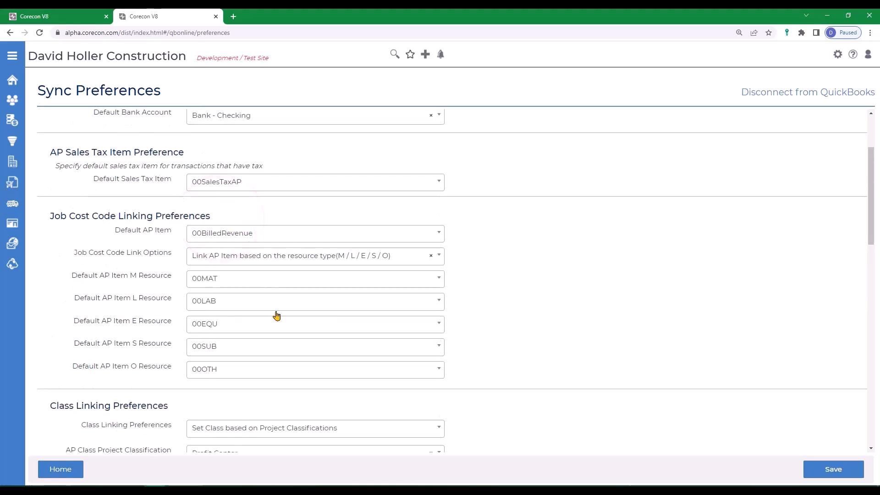
left_click(238, 257)
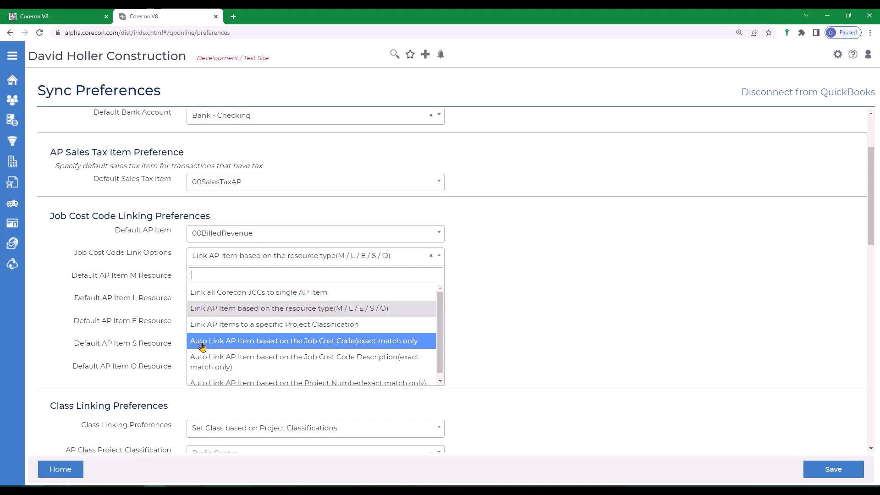
left_click(332, 342)
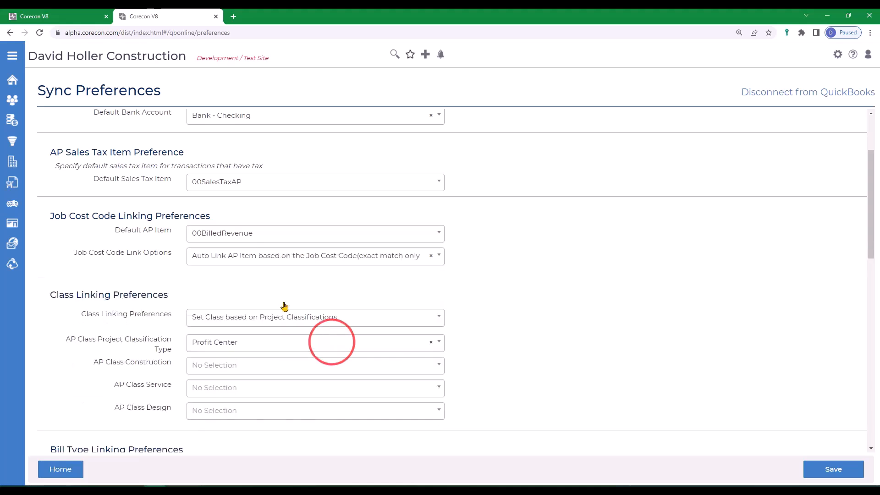
Step: Set class linking to be based on Resource Type (M, L, E, S, O) and check the class choices for the M resource
scroll(330, 289, "down", 2)
left_click(243, 216)
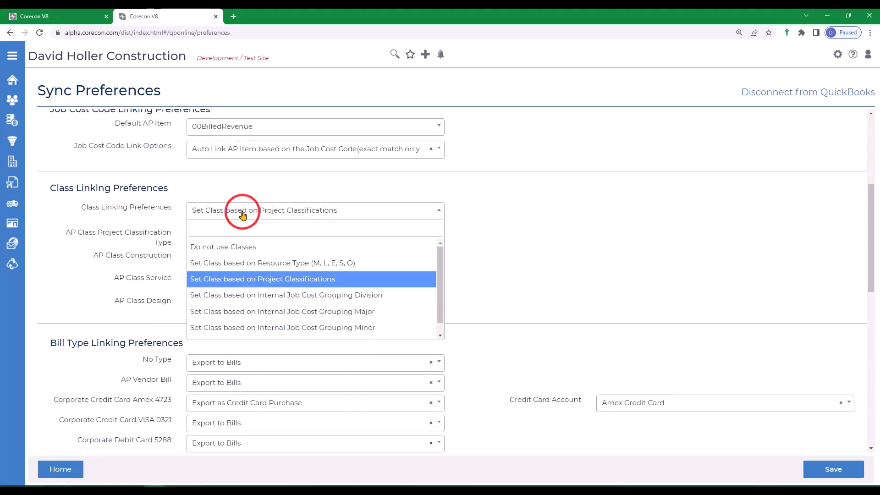
left_click(230, 264)
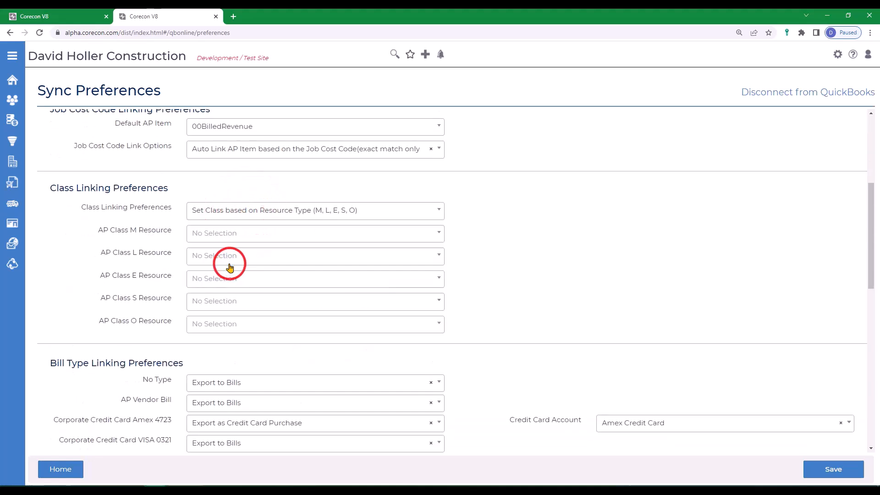
left_click(238, 232)
left_click(440, 235)
left_click(440, 235)
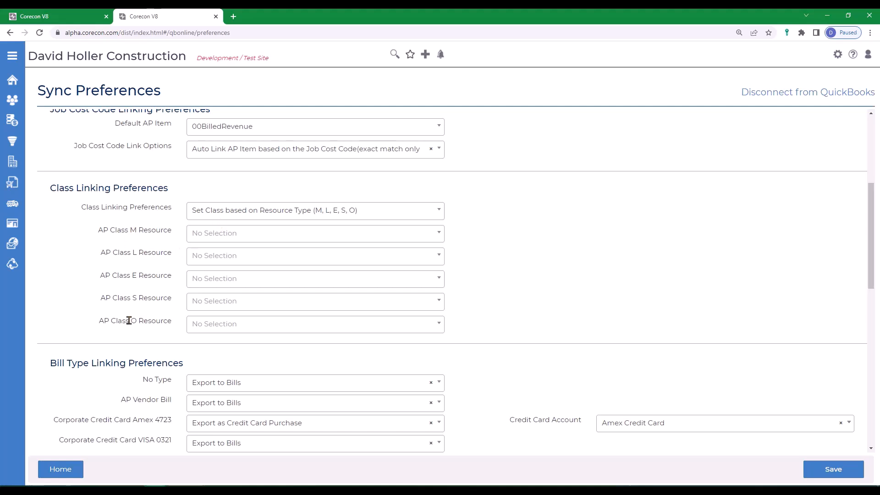
Step: Set the class linking preference to "Do not use Classes"
left_click(242, 213)
left_click(222, 248)
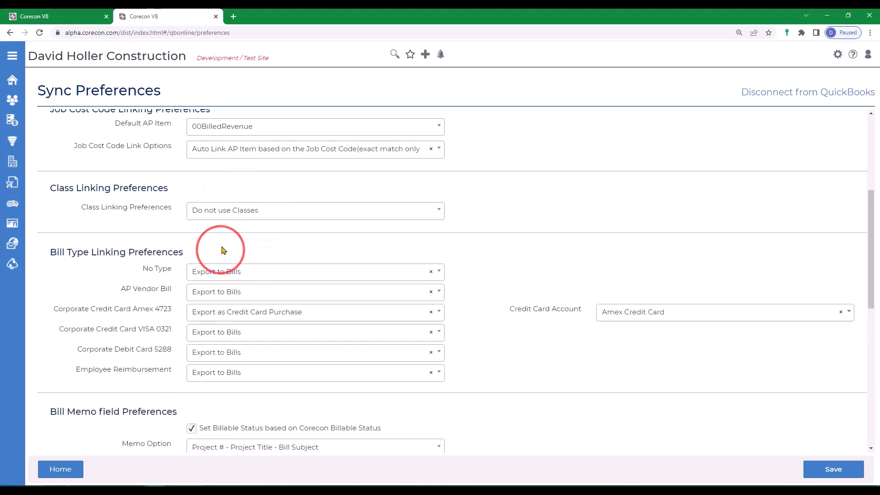
Step: Set the corporate Amex credit card bill type to Export as Credit Card Purchase, with Amex Credit Card as its account
scroll(566, 230, "down", 2)
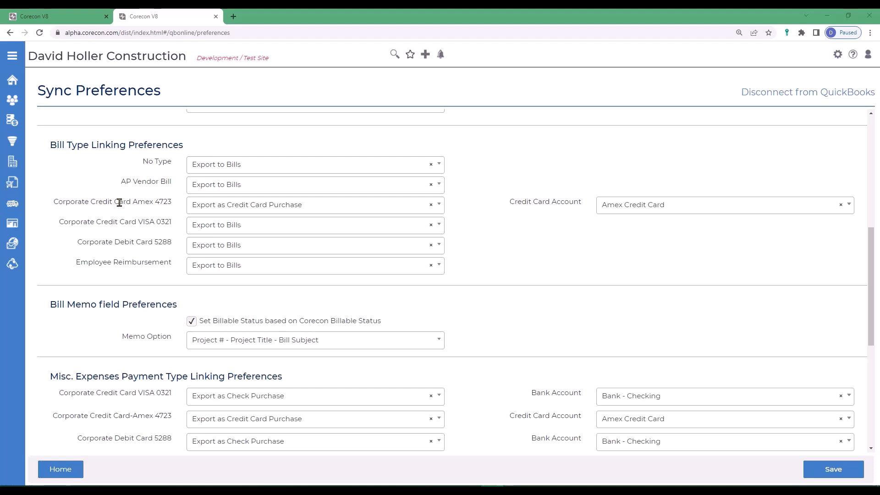
left_click(234, 210)
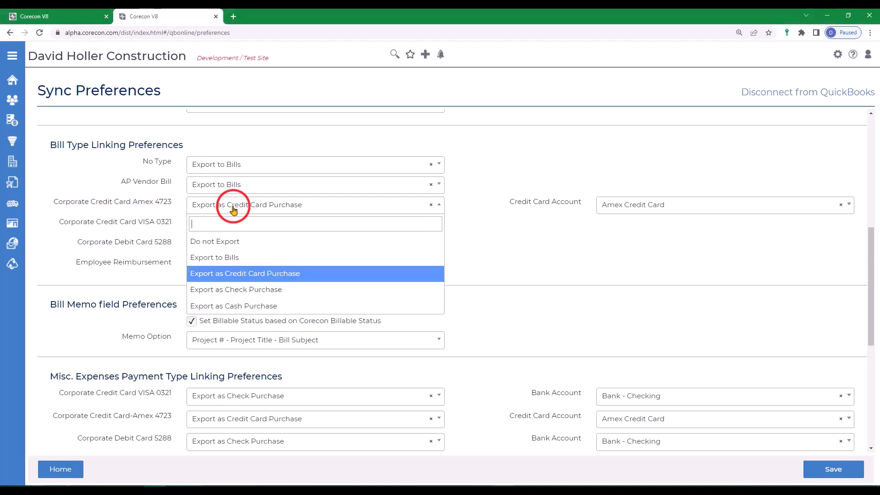
left_click(228, 275)
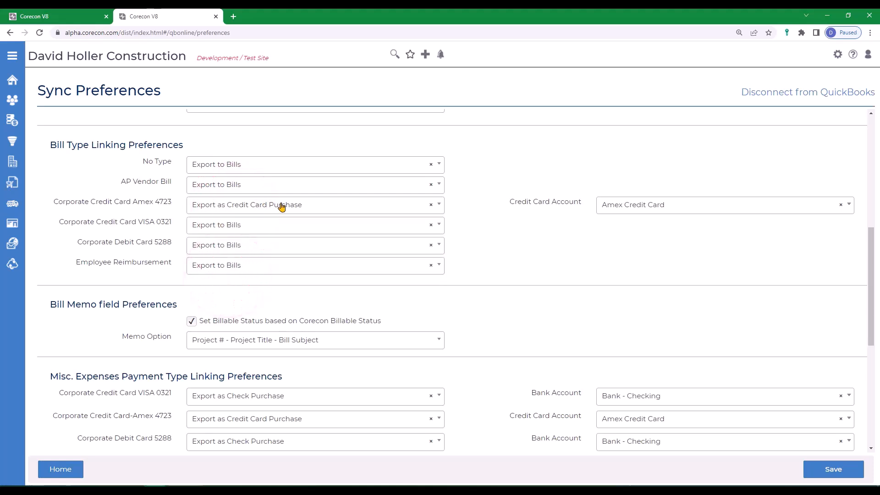
left_click(648, 204)
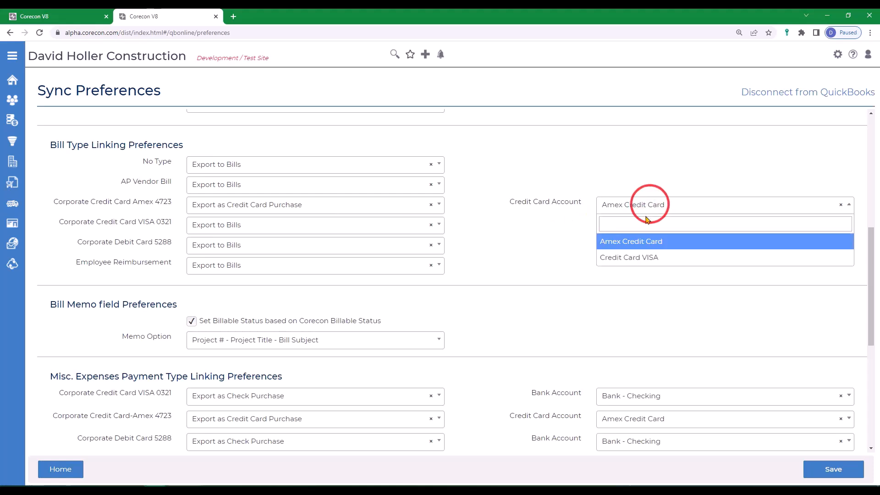
left_click(632, 241)
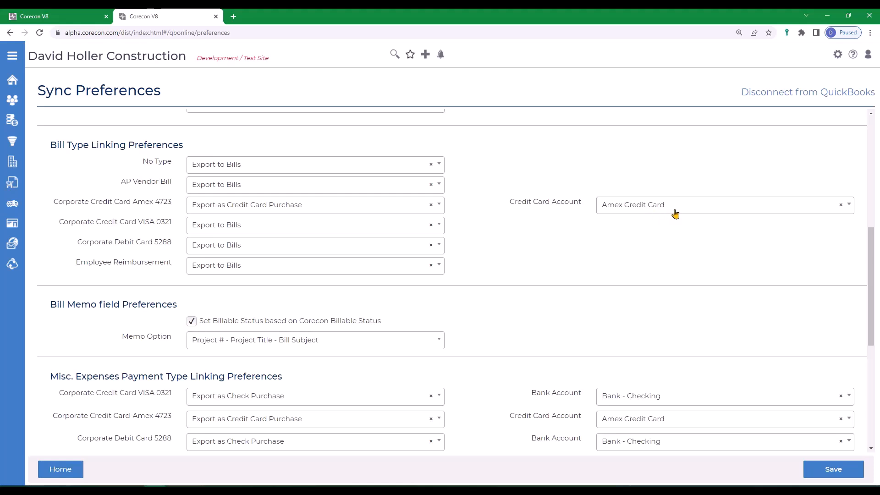
Step: Set the corporate VISA credit card bill type to Export as Credit Card Purchase, with Credit Card VISA as its account
left_click(227, 231)
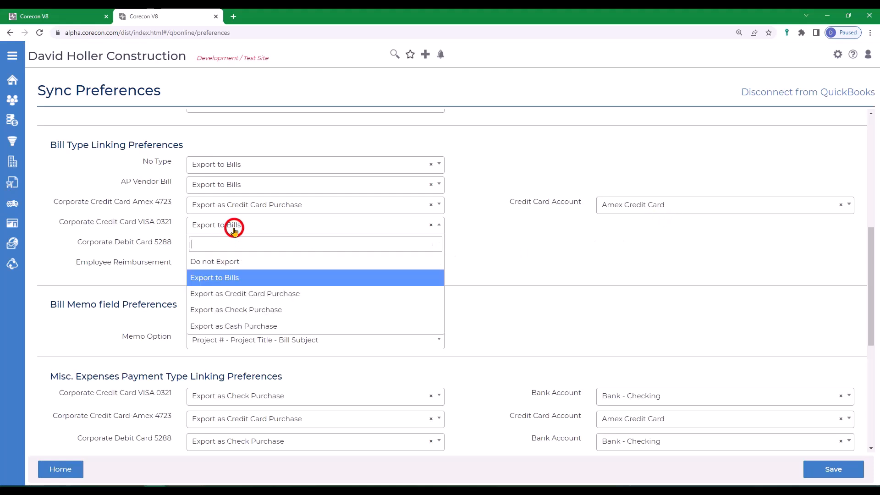
left_click(235, 292)
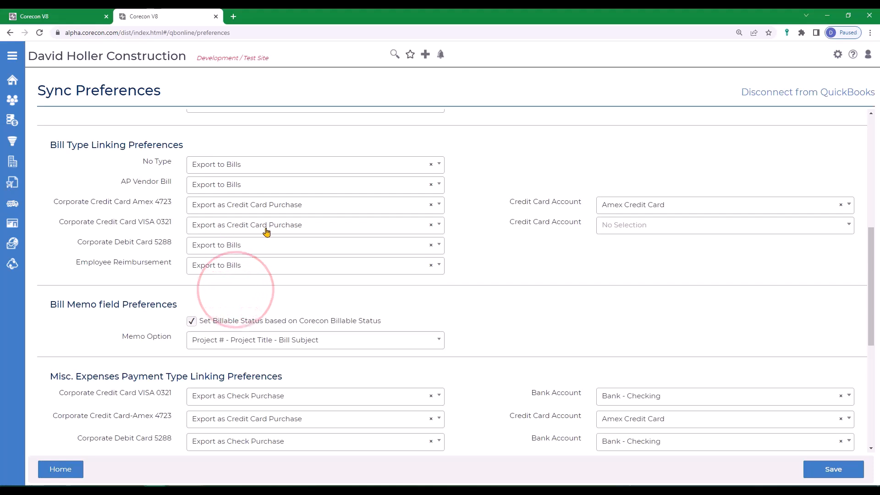
left_click(614, 229)
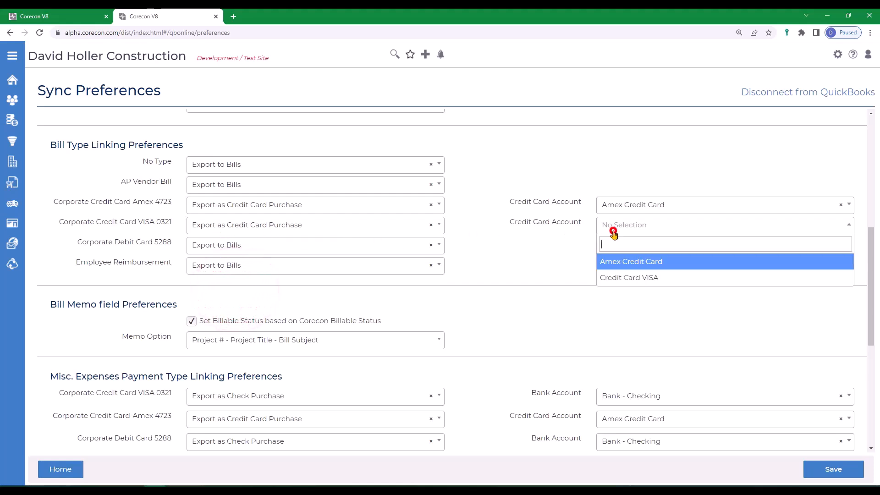
left_click(644, 277)
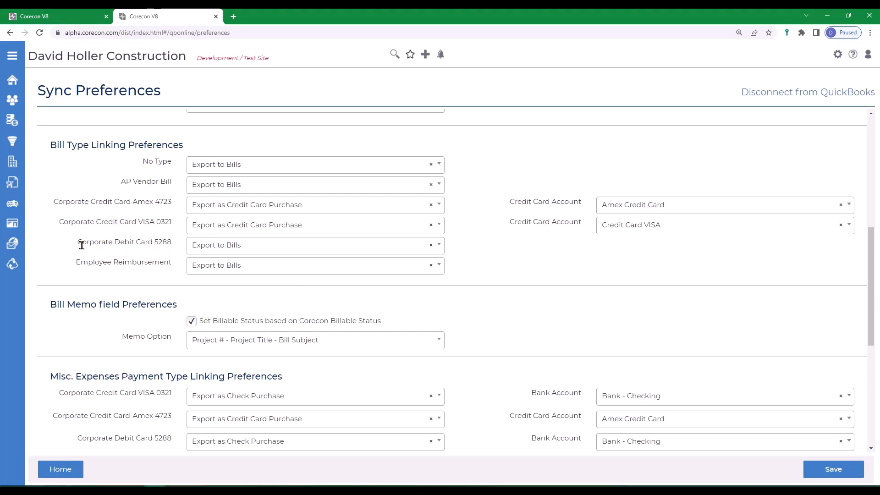
Step: Set the corporate debit card bill type to Export as Check Purchase, with Bank - Checking as its bank account
left_click(233, 247)
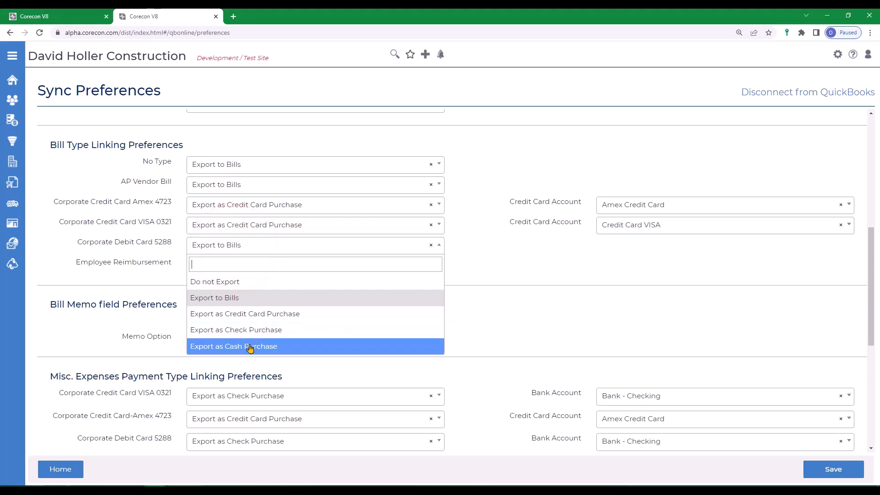
left_click(231, 331)
left_click(618, 247)
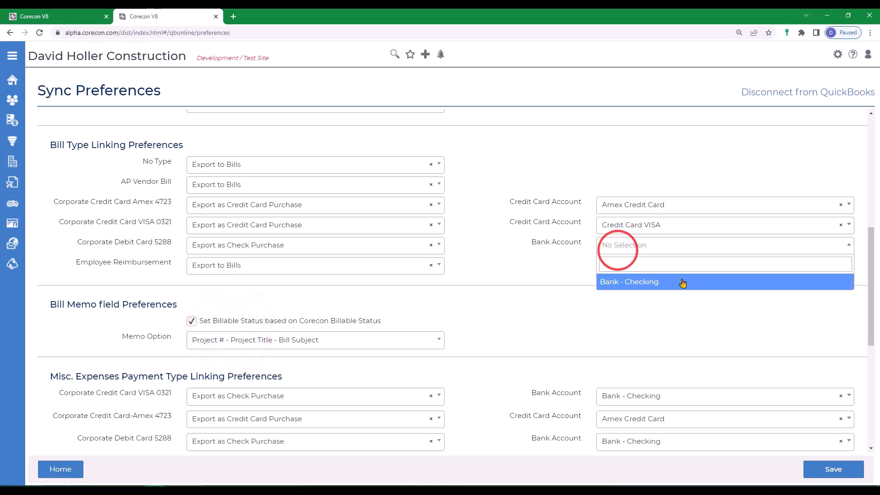
left_click(632, 288)
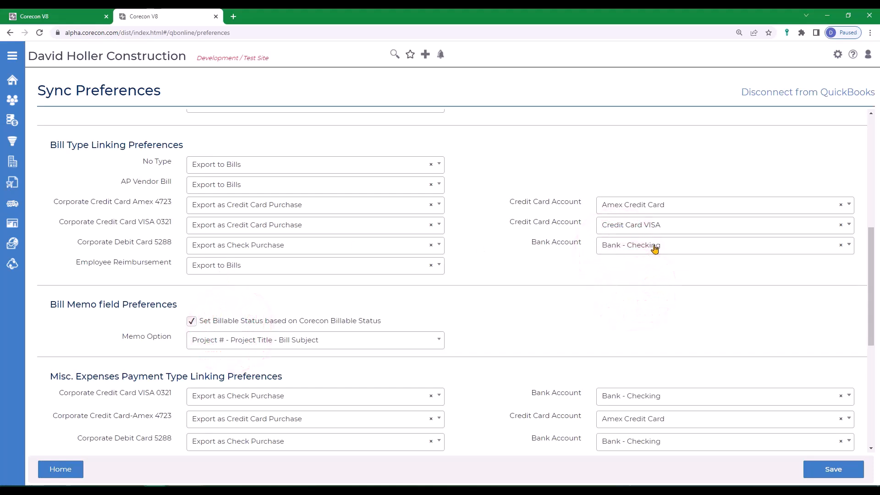
Step: Set the Employee Reimbursement bill type to Export as Check Purchase, with Bank - Checking as its bank account
left_click(222, 269)
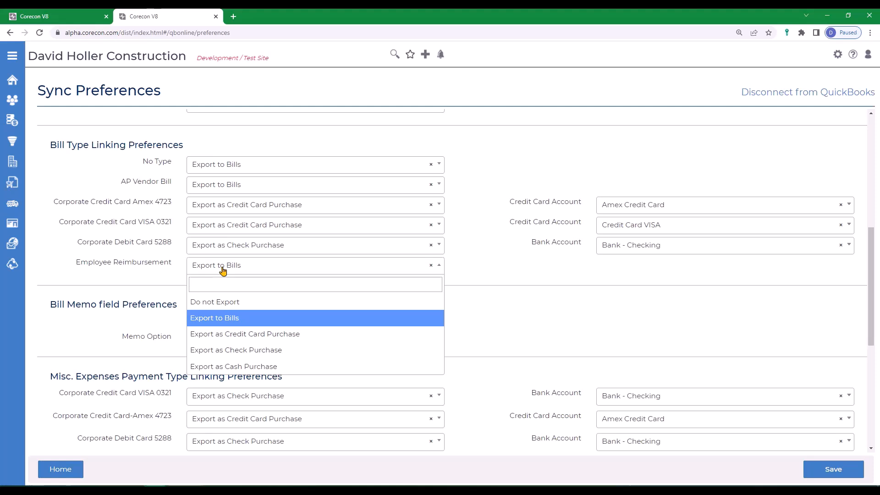
left_click(205, 354)
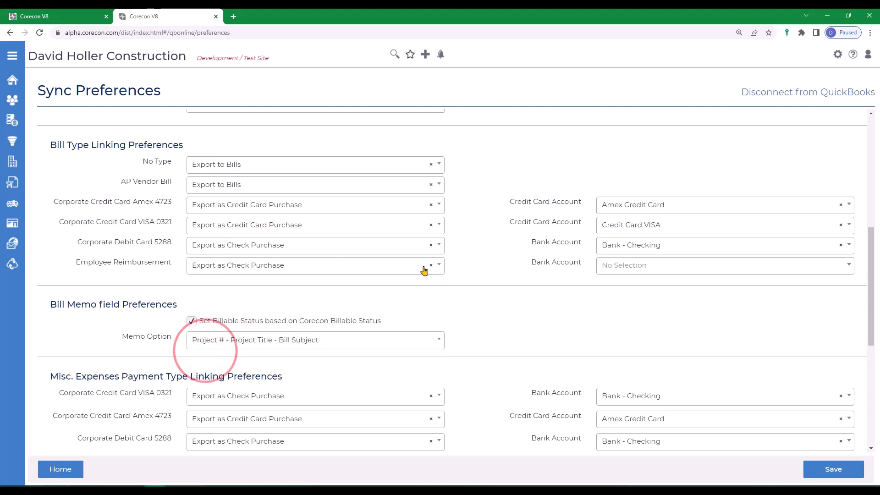
left_click(635, 273)
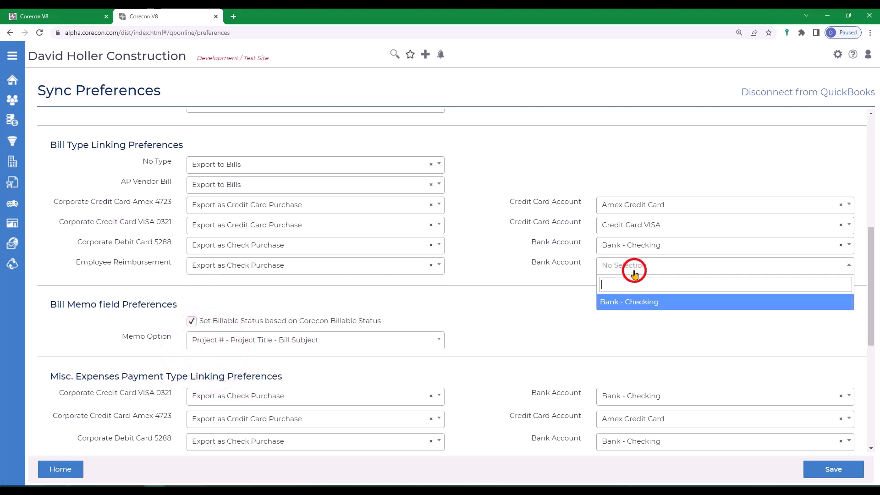
left_click(646, 302)
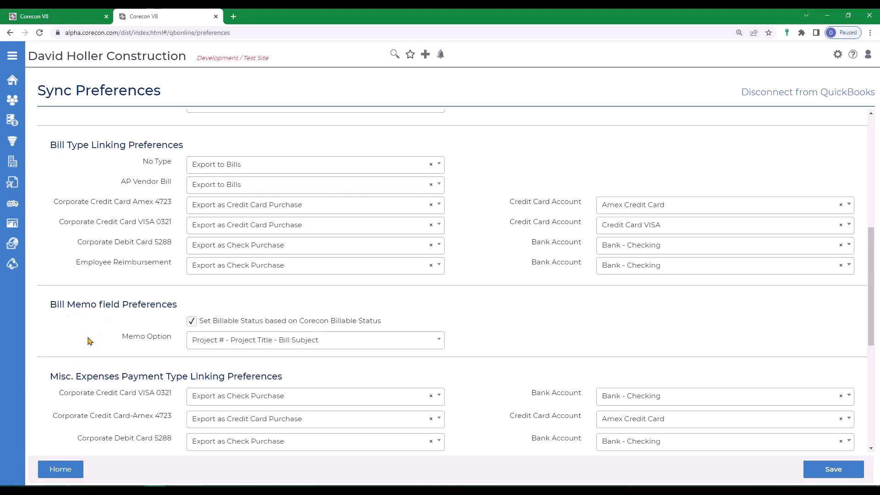
Step: Choose Project # - Project Title - Bill Subject as the memo option for bills
scroll(89, 340, "down", 2)
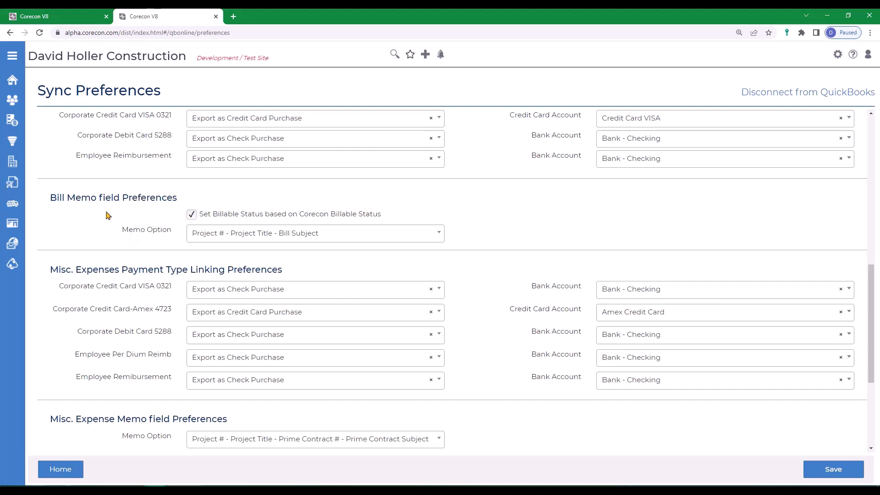
left_click(259, 240)
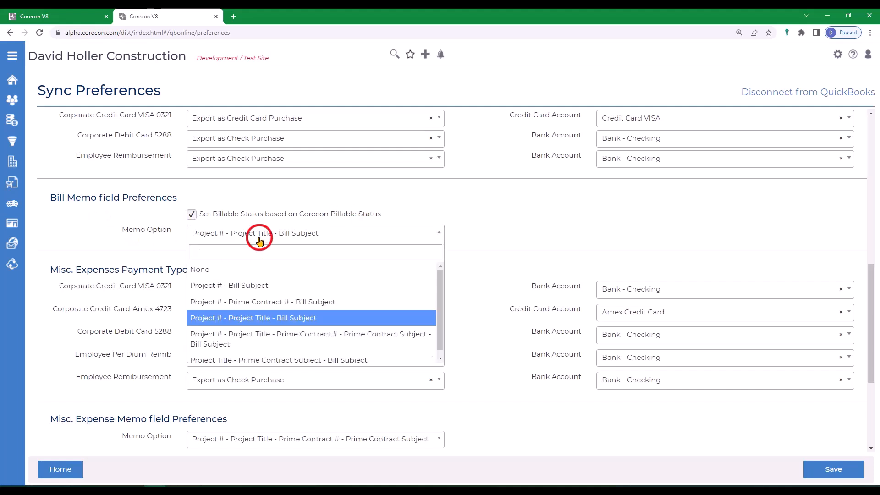
left_click(247, 322)
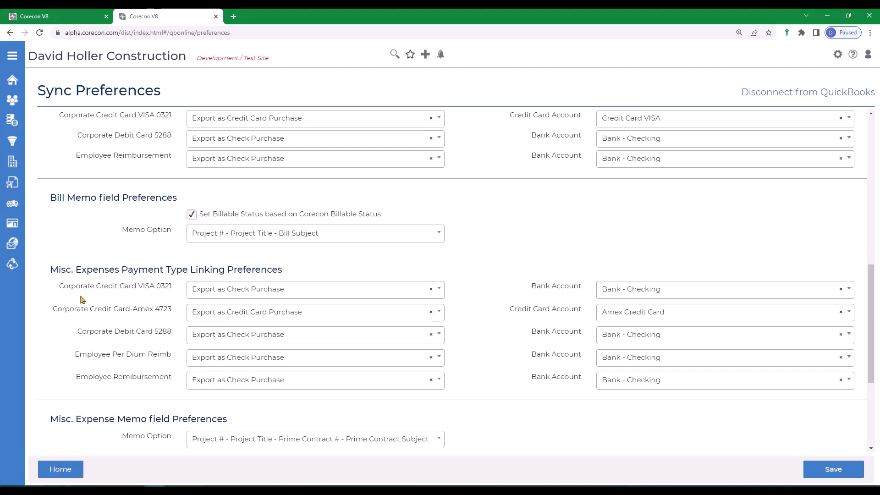
Step: Set the corporate VISA credit card misc. expense payment type to Export as Credit Card Purchase, with Credit Card VISA as its account
scroll(493, 275, "up", 2)
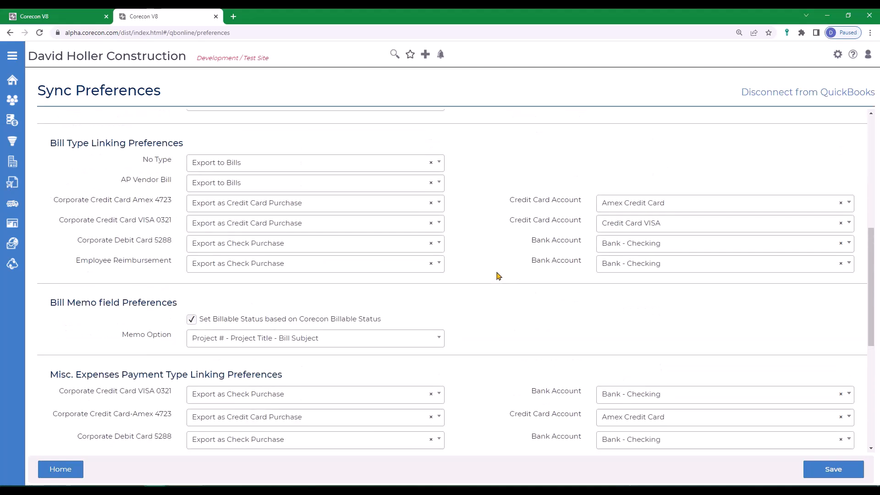
scroll(494, 276, "up", 2)
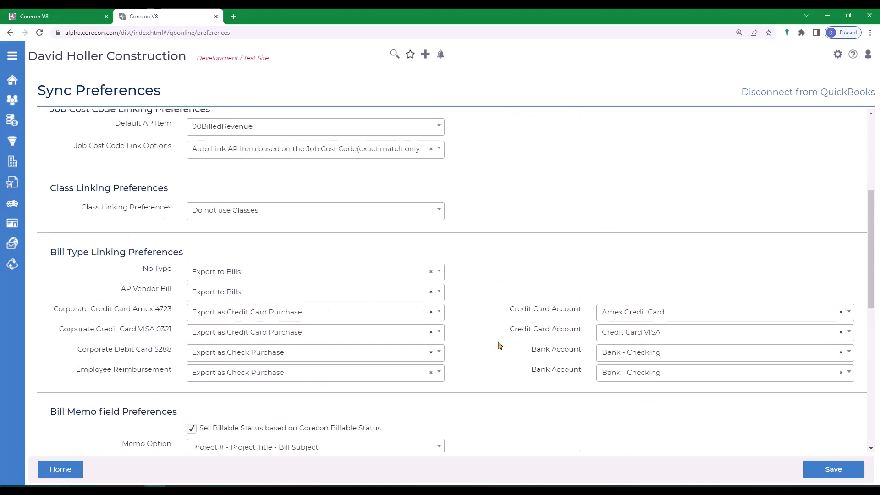
scroll(498, 363, "down", 2)
scroll(494, 373, "down", 5)
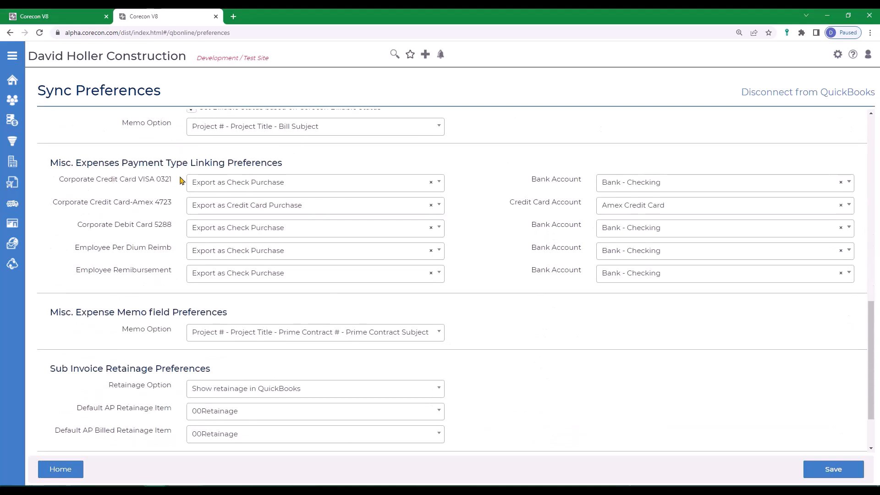
left_click(228, 183)
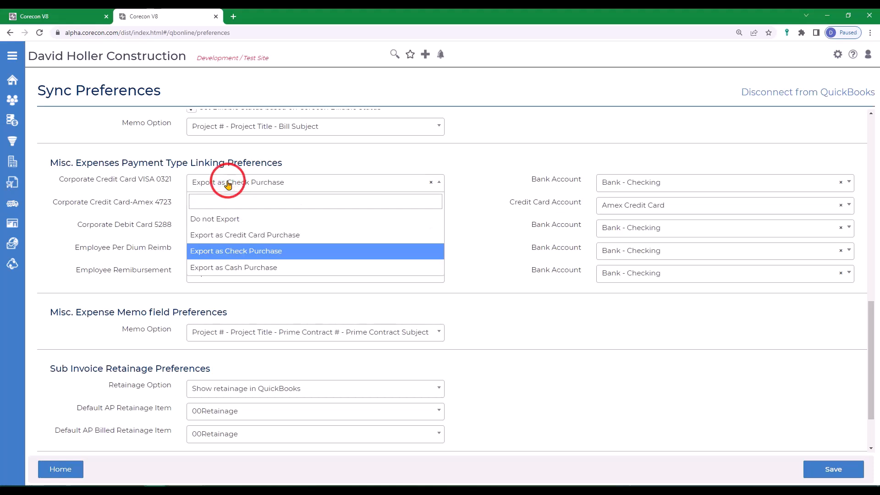
left_click(208, 236)
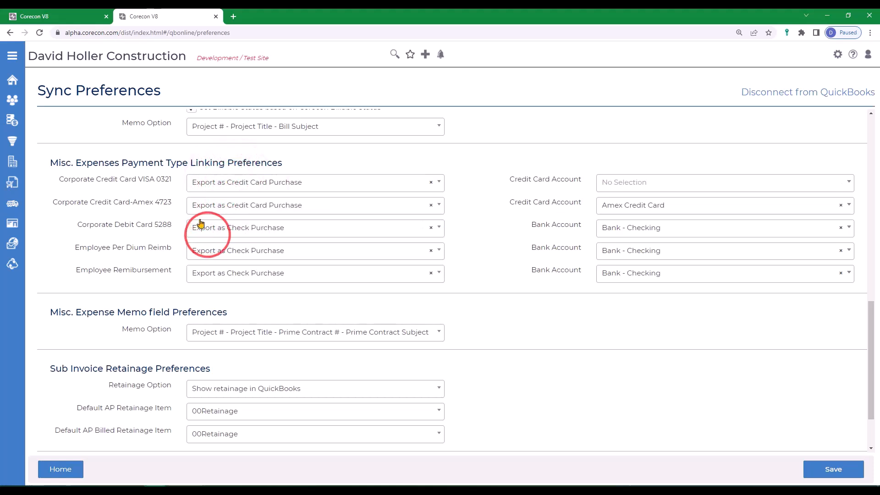
left_click(611, 186)
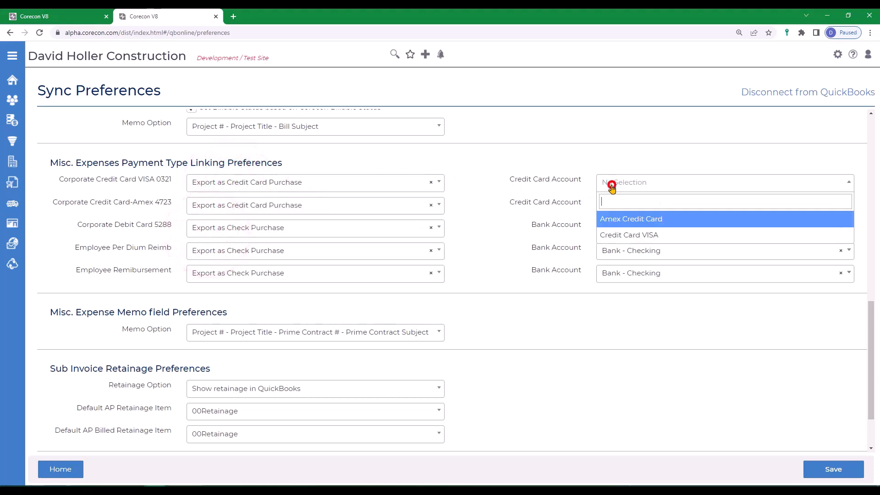
left_click(629, 220)
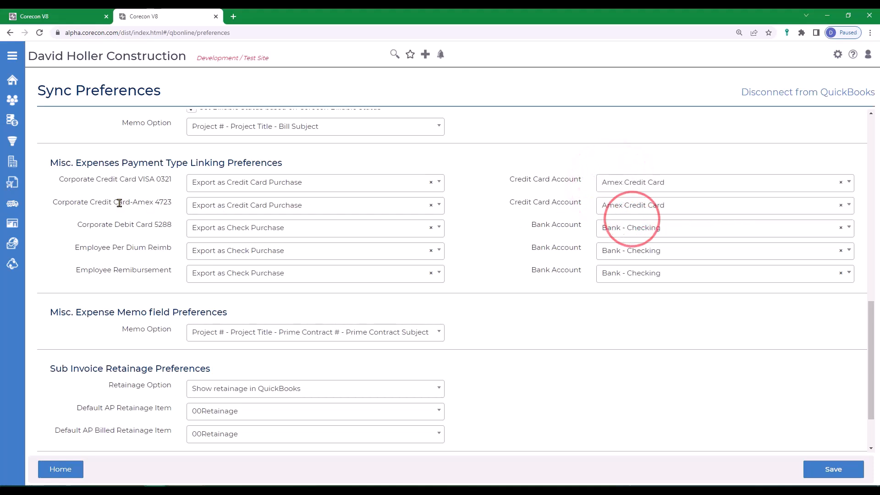
left_click(655, 183)
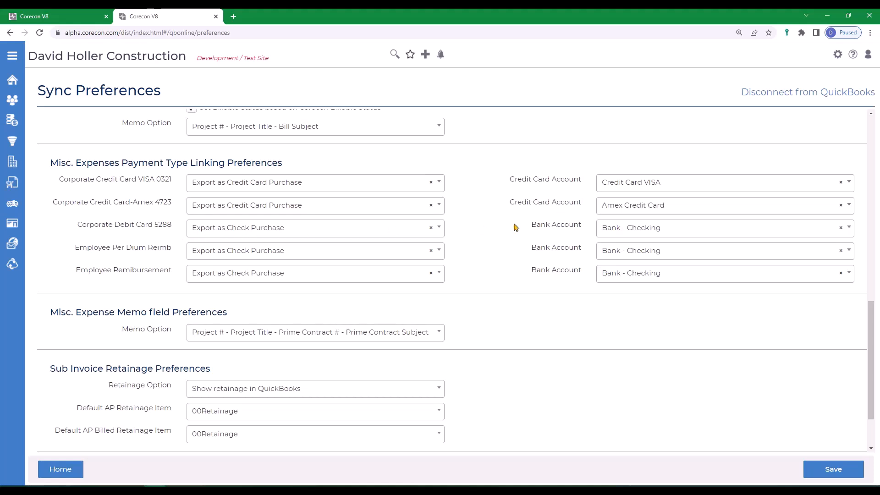
Step: Check the corporate debit card's misc. expense options and set the Employee Per Dium Reimb payment type to Export as Check Purchase
left_click(242, 233)
left_click(629, 231)
left_click(224, 258)
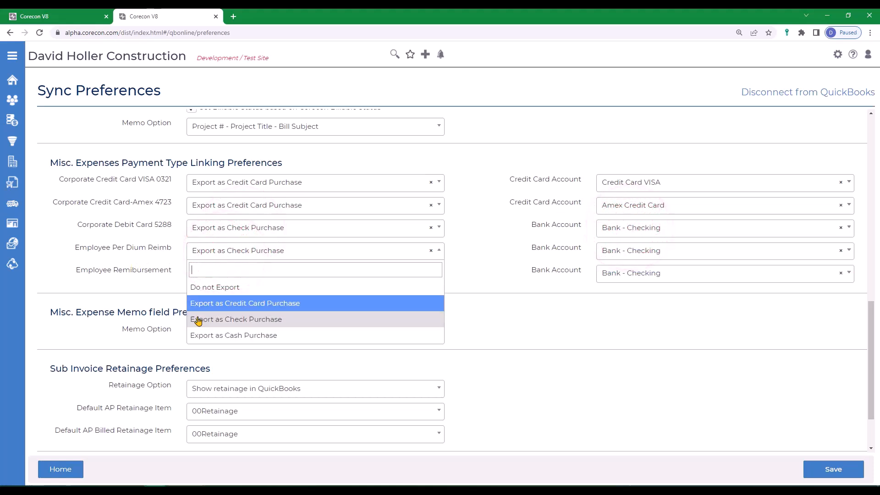
left_click(215, 252)
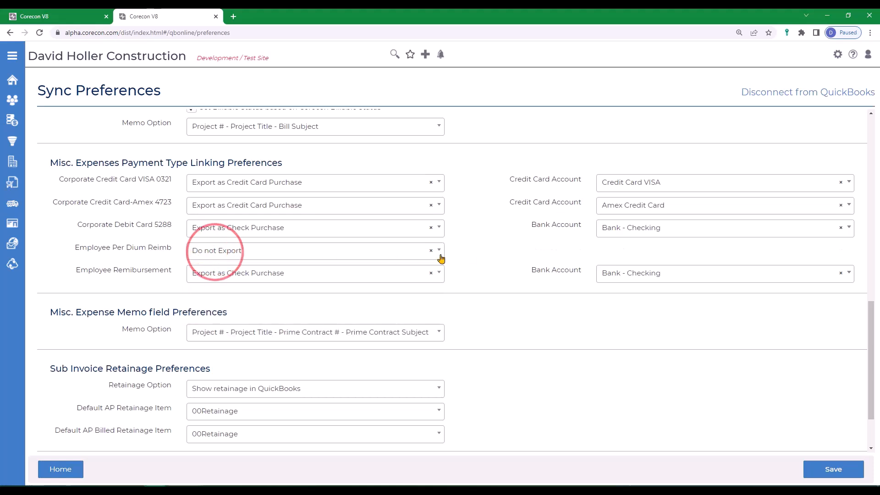
left_click(248, 252)
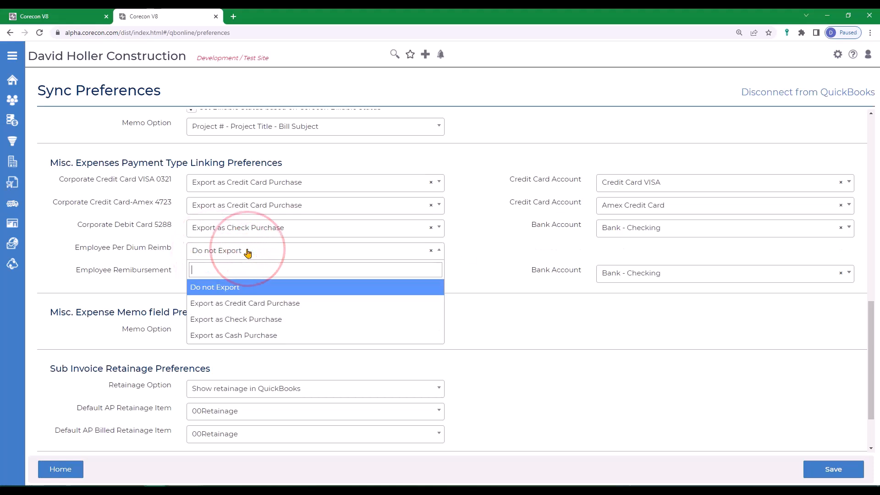
left_click(234, 320)
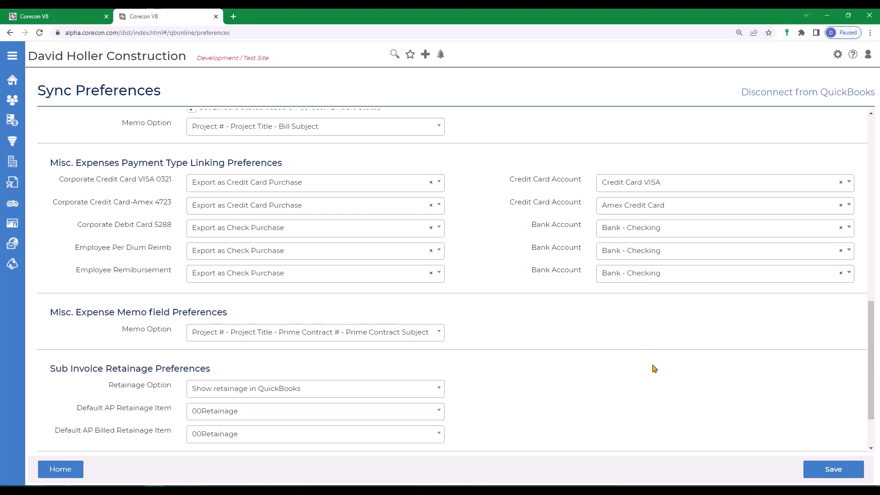
Step: Set the misc. expense memo option to Project Title - Prime Contract Subject
scroll(629, 381, "down", 2)
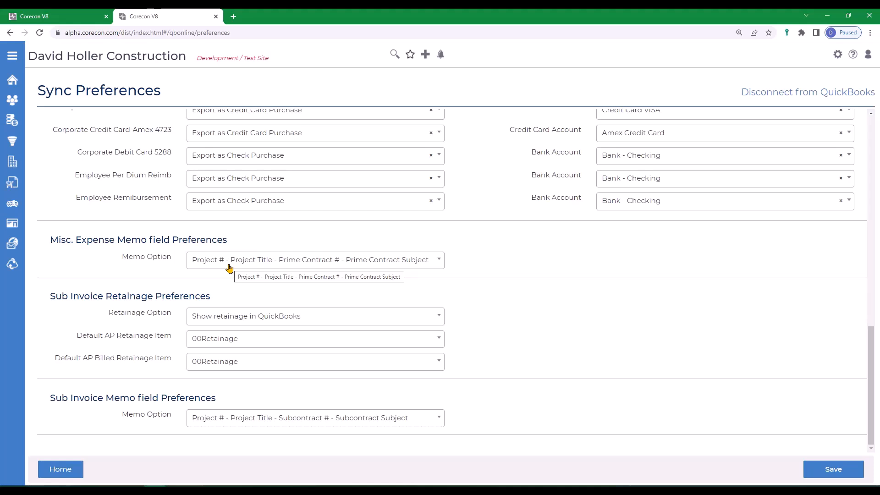
left_click(262, 261)
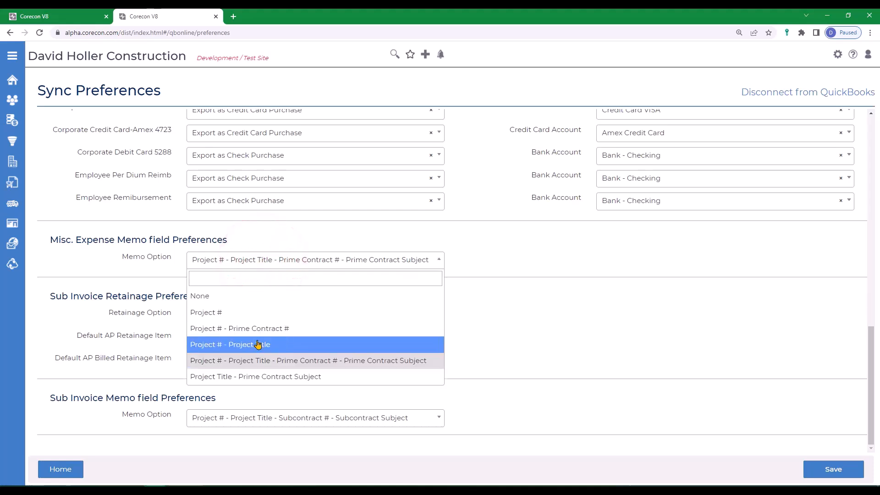
left_click(255, 378)
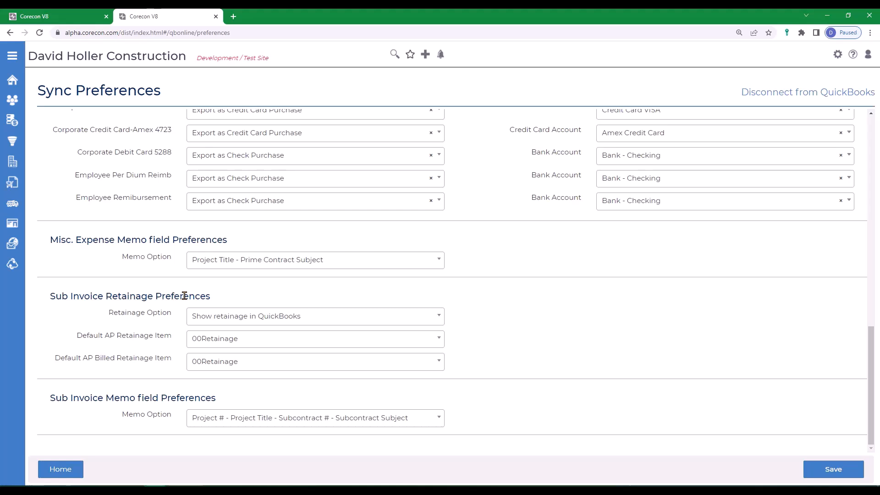
Step: Examine the choices for the sub invoice retainage option, the default AP retainage item and the default AP billed retainage item
left_click(309, 316)
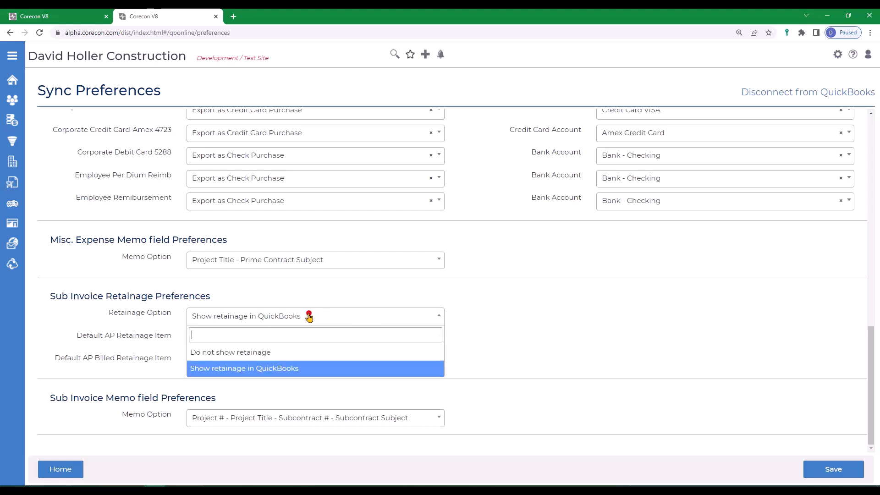
left_click(308, 316)
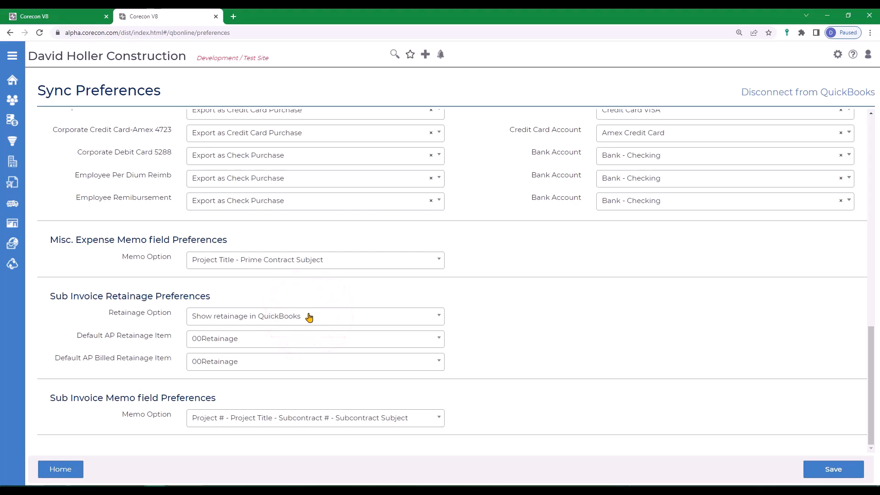
left_click(238, 345)
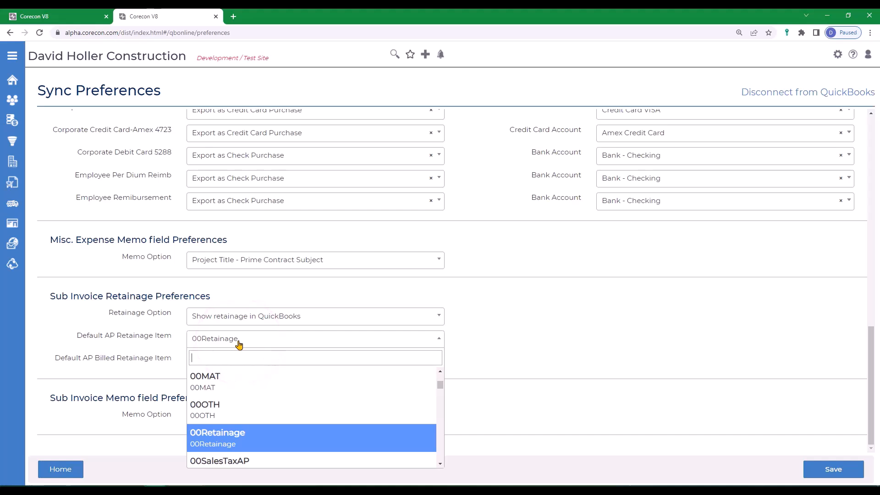
left_click(239, 345)
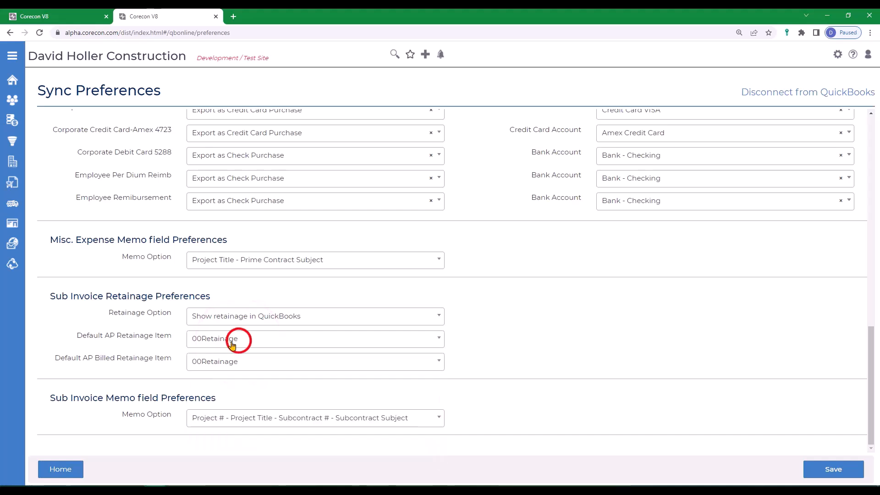
left_click(205, 367)
left_click(206, 365)
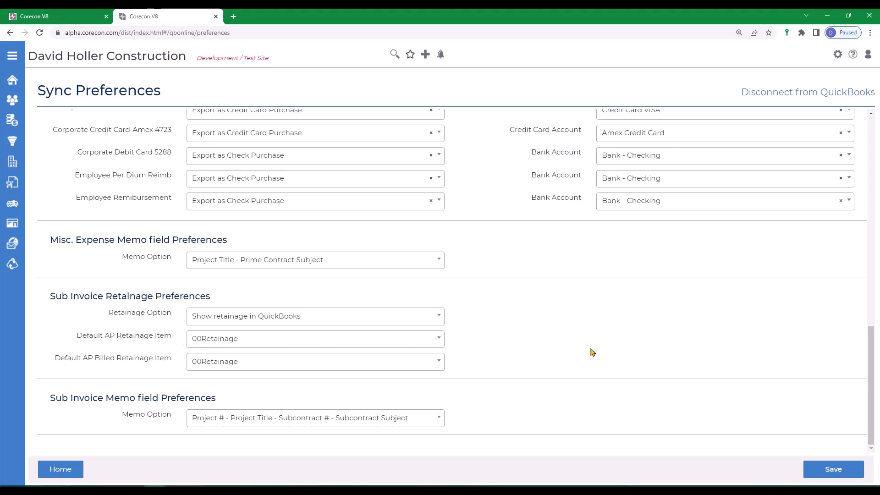
left_click(560, 348)
Step: Examine the available memo options for sub invoices
left_click(273, 419)
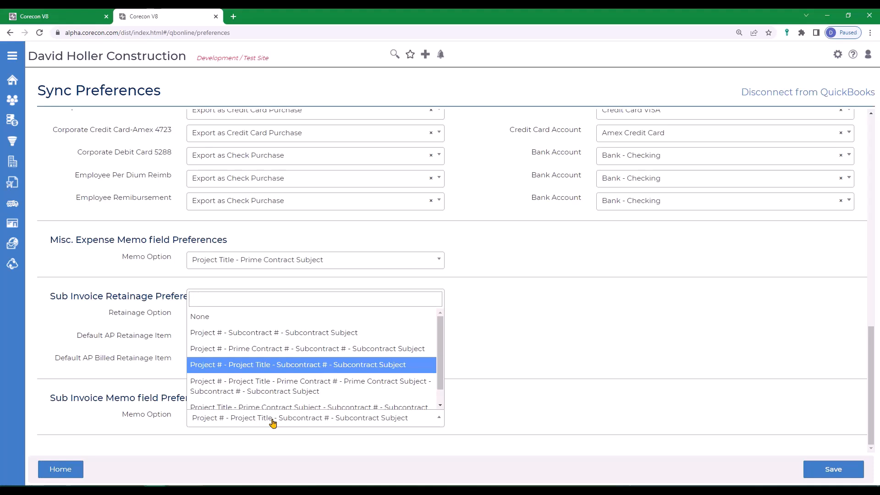
left_click(273, 419)
left_click(273, 419)
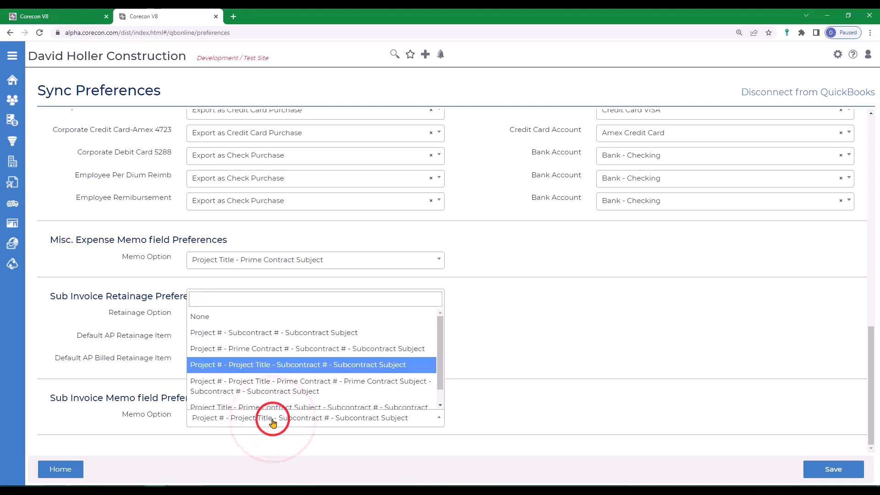
left_click(273, 420)
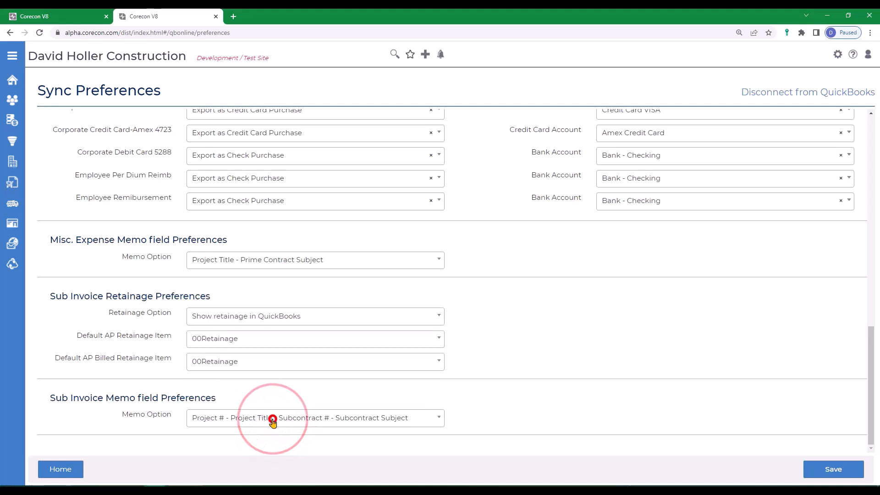
Step: Save the sync preferences and dismiss the confirmation
left_click(832, 470)
scroll(610, 402, "up", 2)
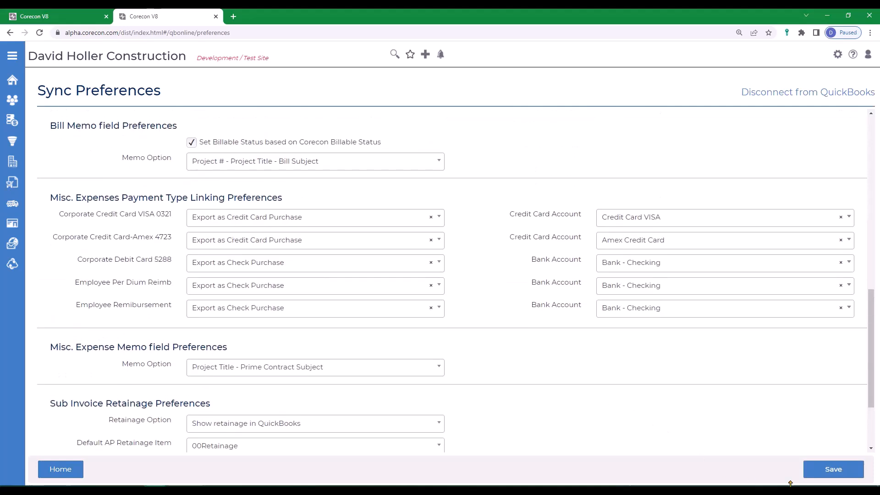
left_click(829, 469)
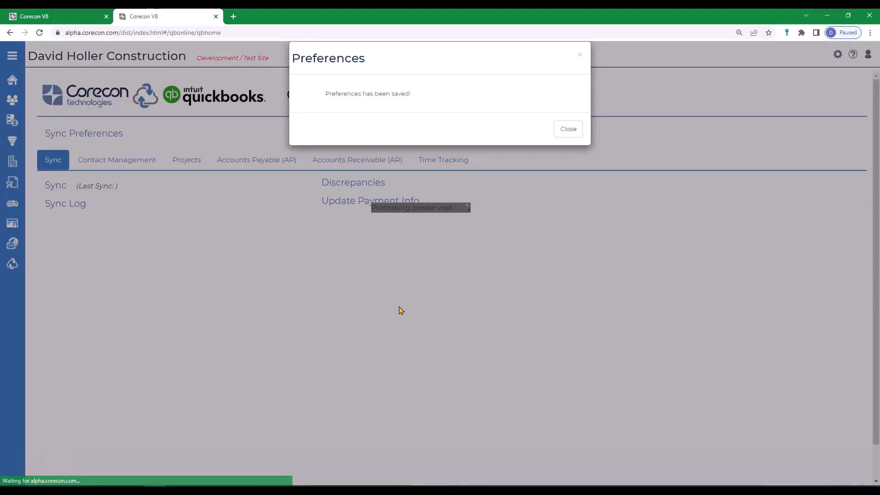
left_click(568, 130)
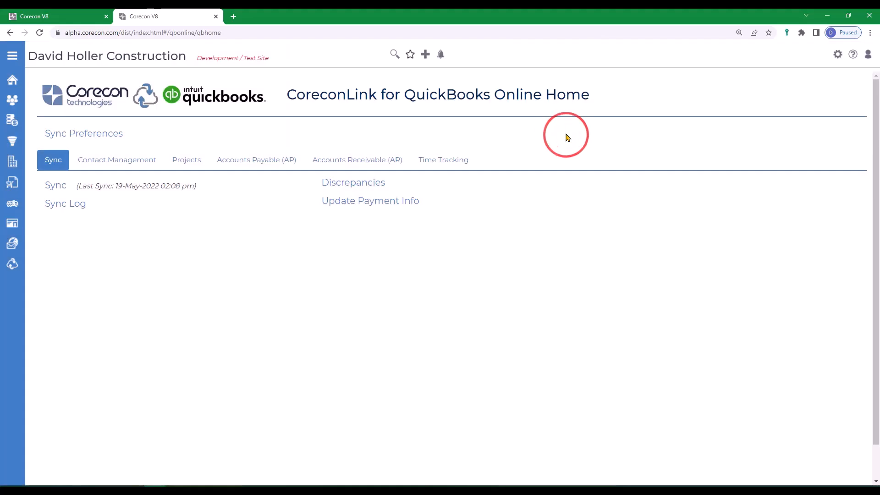
Step: Reopen the sync preferences and show the Accounts Receivable (AR) settings
left_click(83, 133)
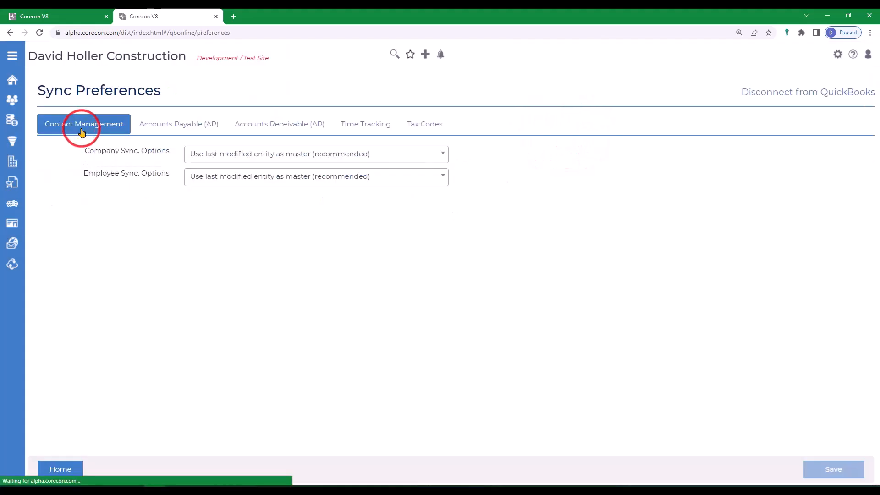
left_click(276, 129)
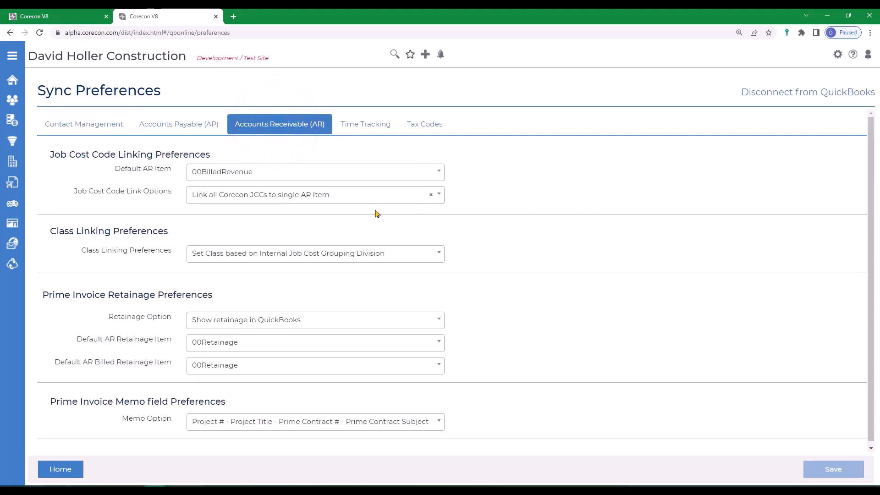
Step: Set the AR job cost code linking to auto link based on the Job Cost Code (exact match only) and examine the class linking choices
left_click(246, 202)
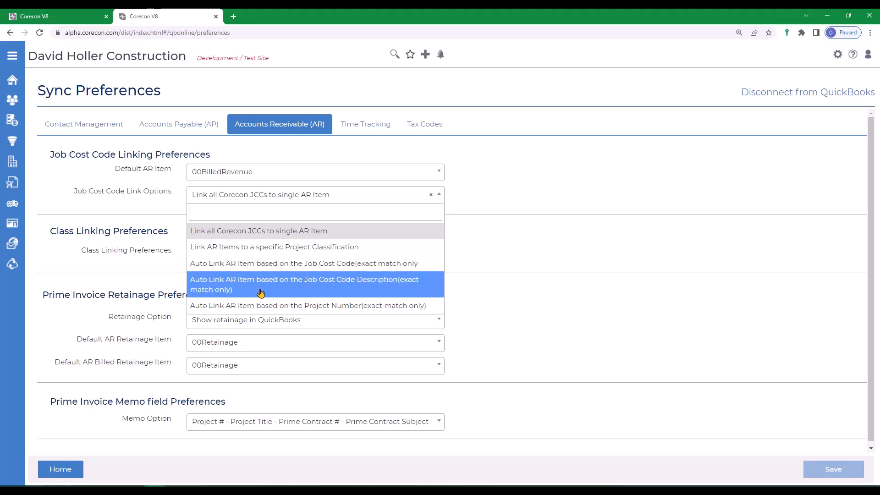
left_click(256, 264)
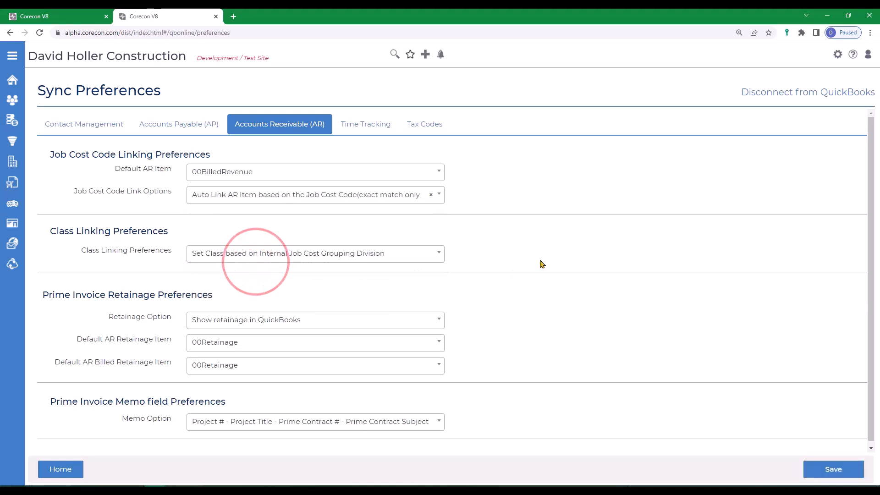
left_click(240, 260)
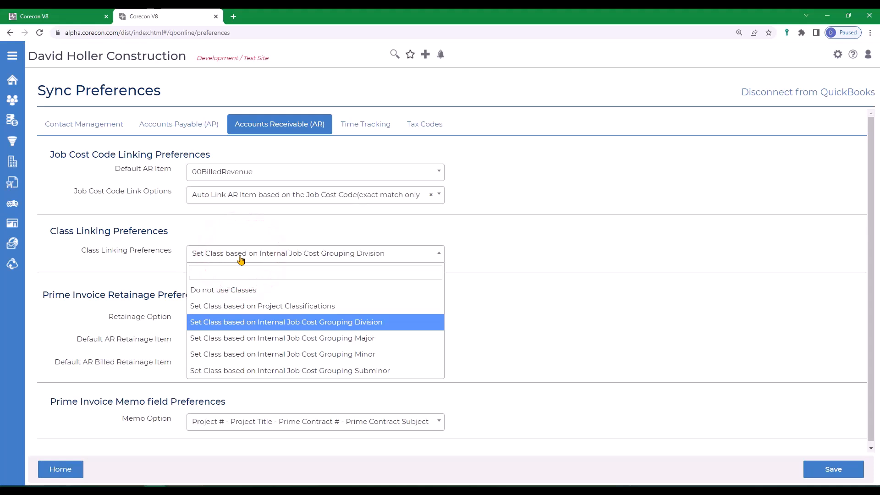
left_click(241, 259)
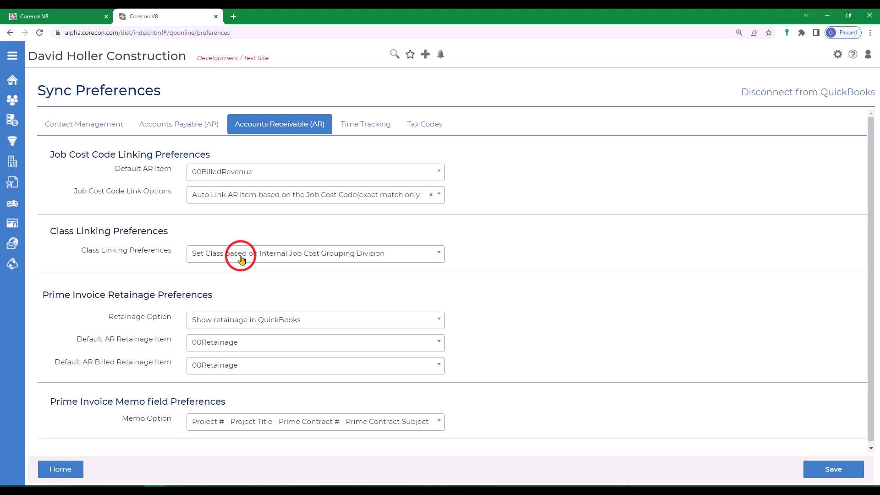
left_click(292, 258)
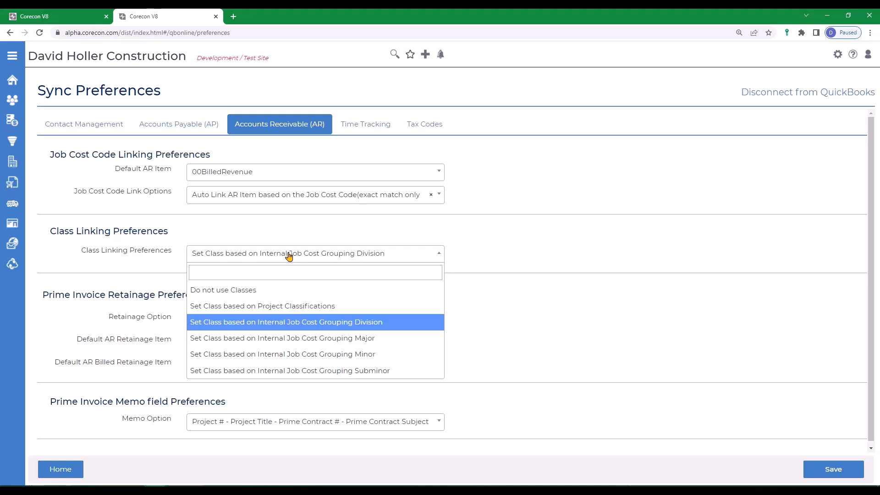
left_click(289, 255)
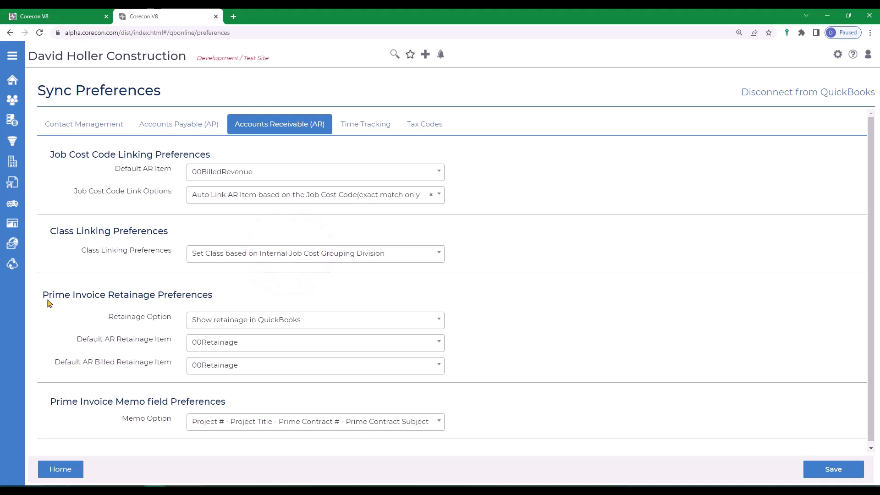
Step: Examine the prime invoice retainage option and the AR retainage item choices, selecting 00Retainage as the Default AR Retainage Item
left_click(263, 326)
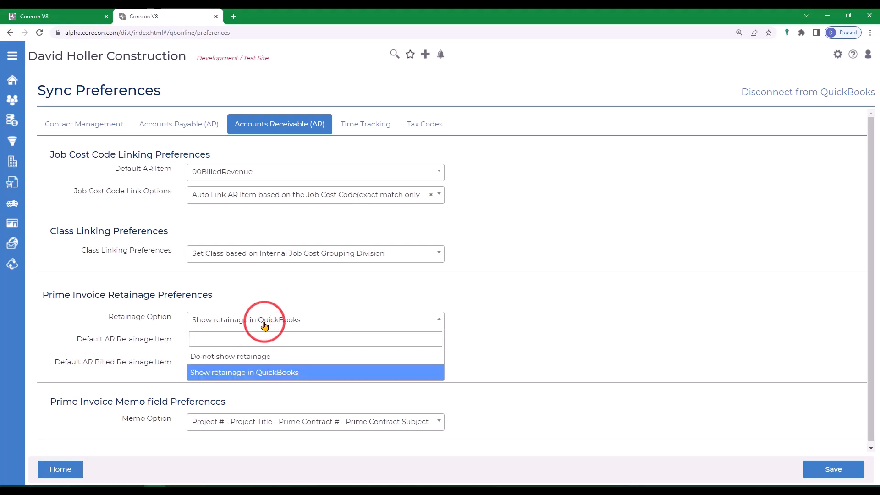
left_click(264, 326)
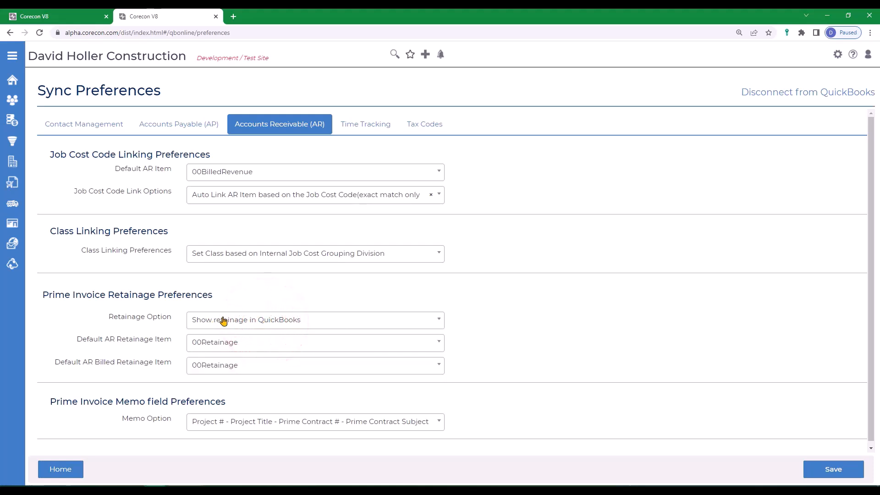
left_click(255, 345)
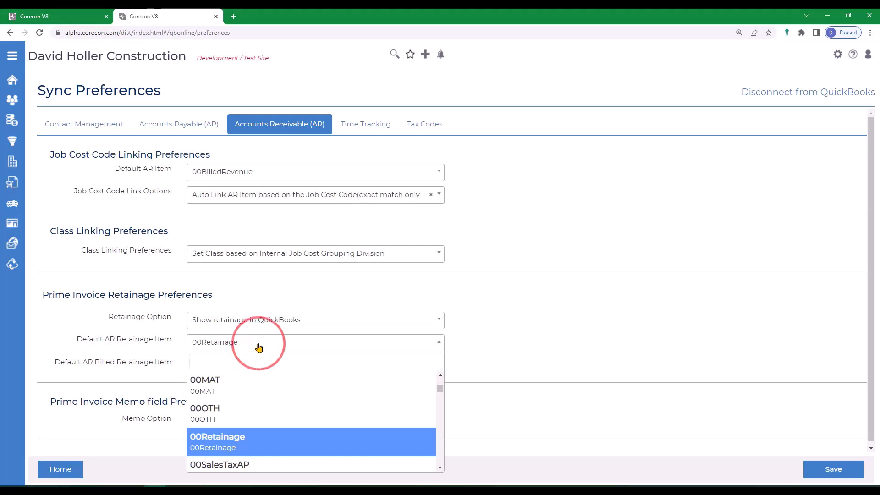
left_click(225, 446)
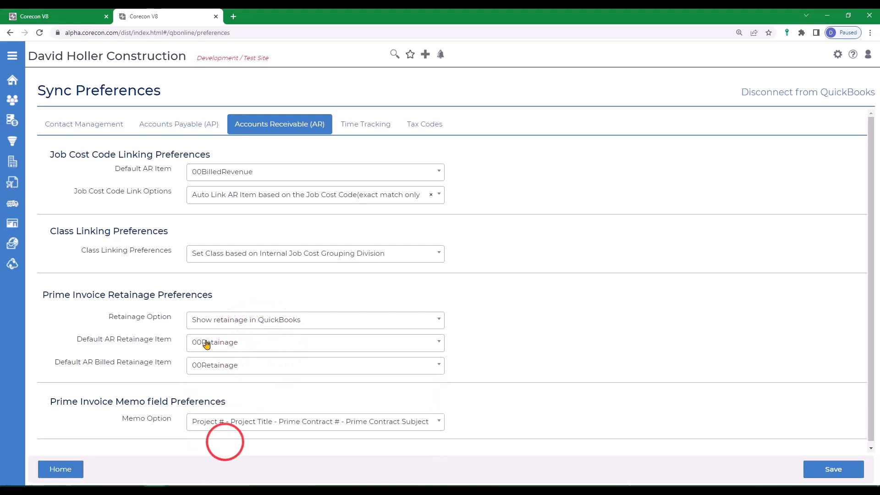
left_click(250, 365)
left_click(218, 336)
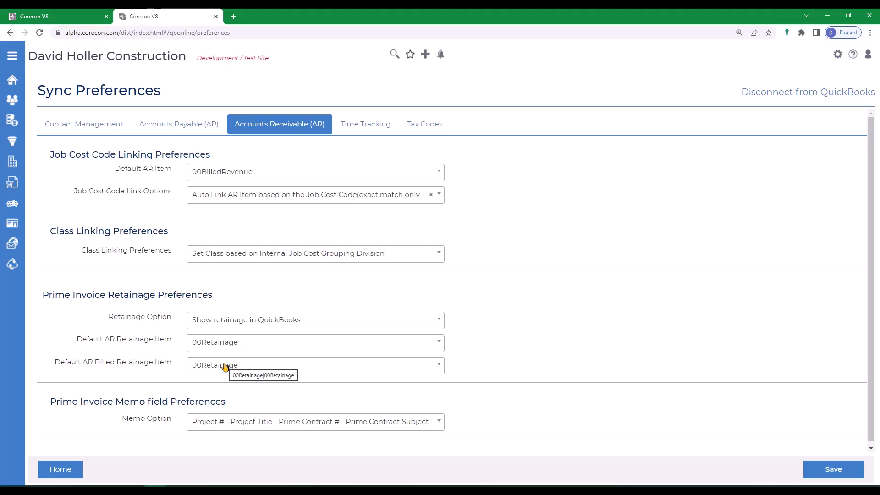
Step: Save the accounts receivable preferences and show the Time Tracking settings
scroll(497, 349, "down", 1)
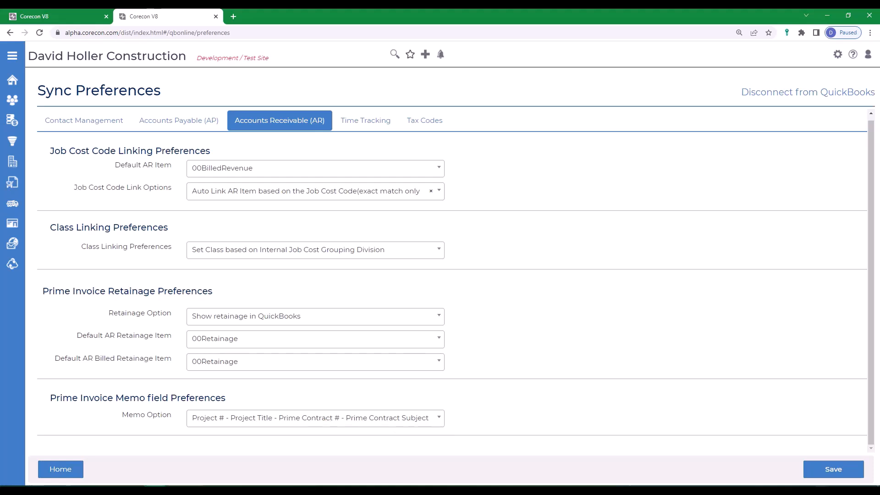
left_click(836, 474)
left_click(357, 119)
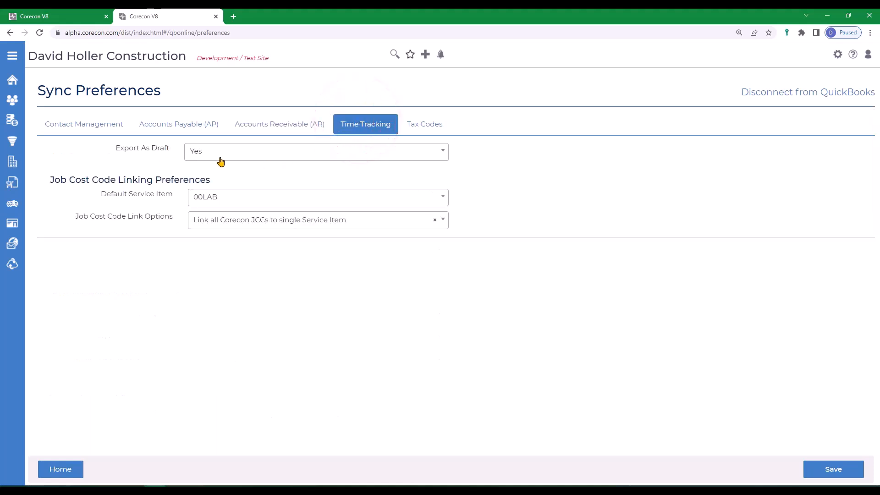
Step: Review the Export As Draft choices for time tracking and select Yes
left_click(213, 156)
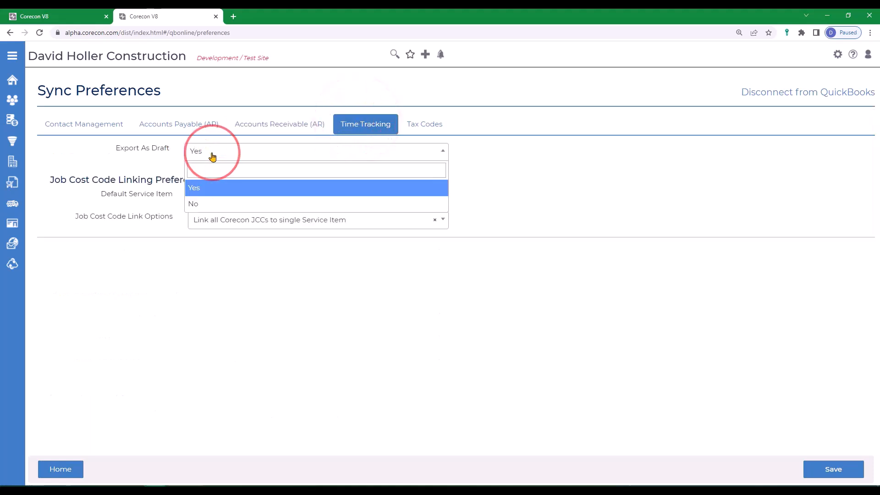
left_click(213, 156)
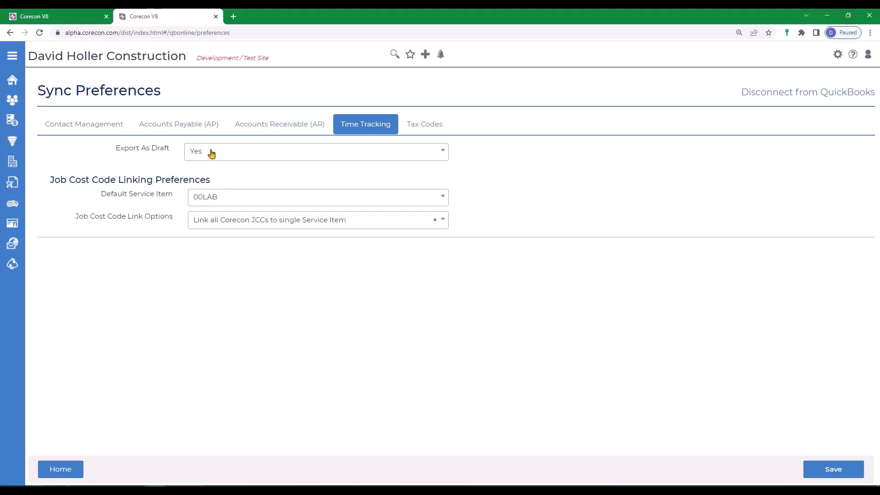
left_click(211, 154)
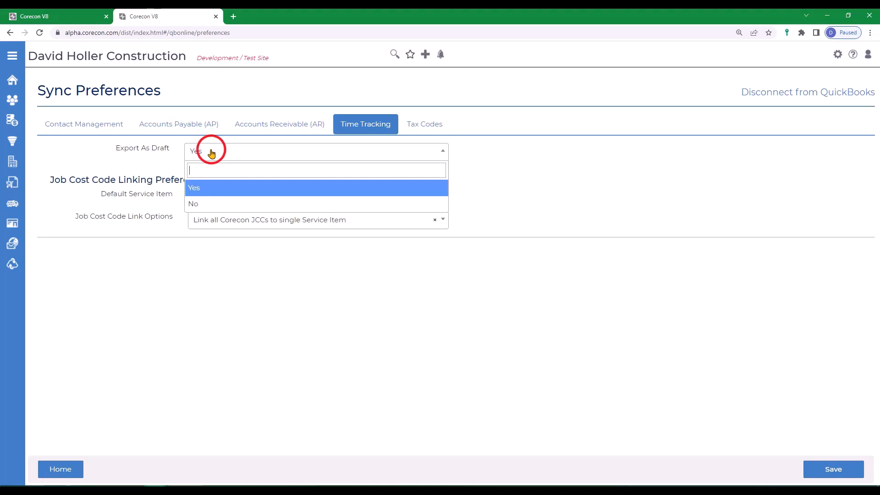
left_click(195, 193)
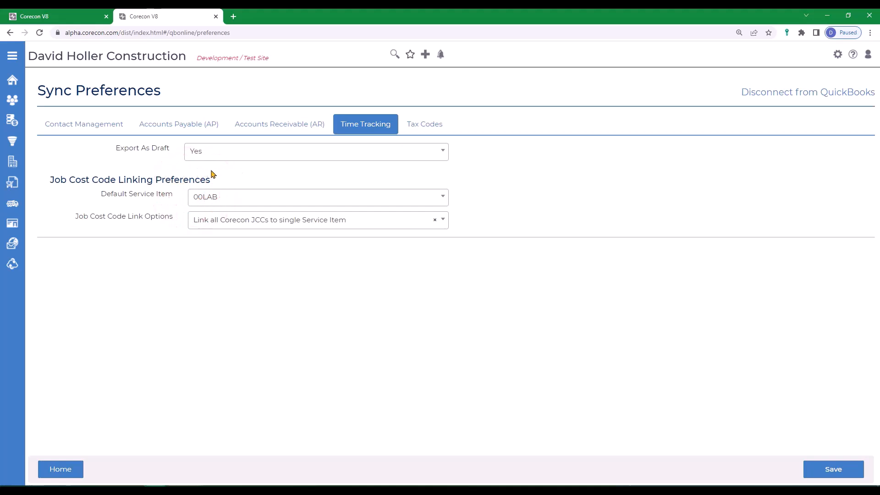
Step: Set the Default Service Item to 00CCUnc and auto link service items based on the Job Cost Code (exact match only)
left_click(222, 203)
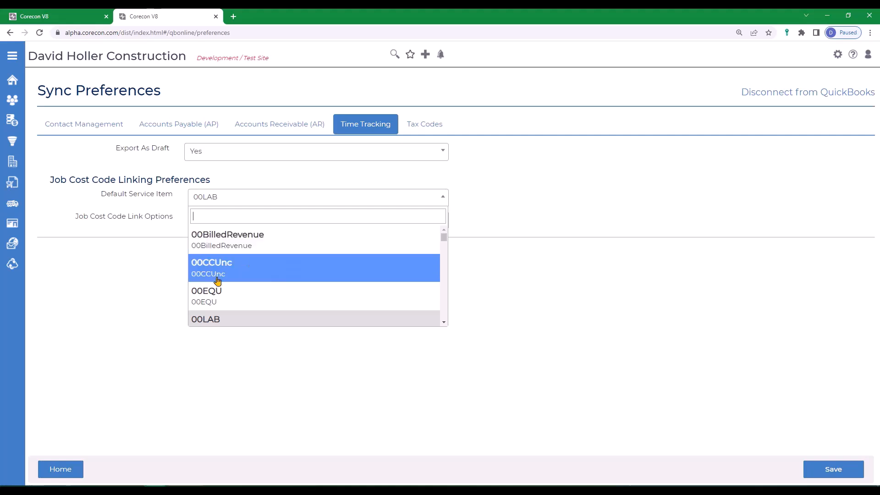
left_click(207, 267)
left_click(234, 222)
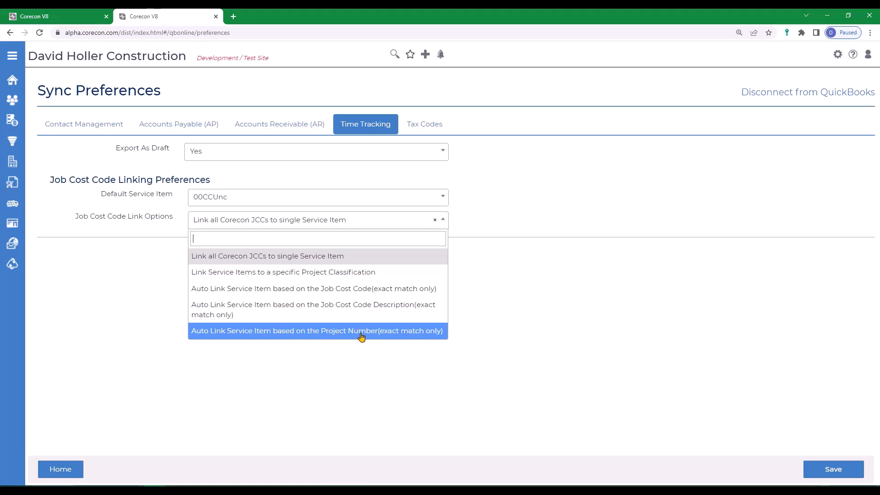
left_click(331, 293)
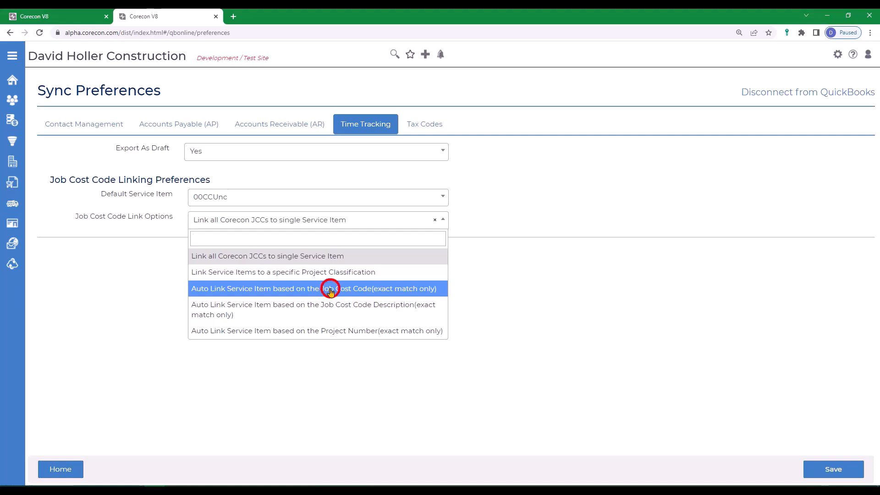
Step: Show the Tax Codes mapping and examine the QuickBooks tax code choices for Exempt Sales and CO DNVR
left_click(421, 124)
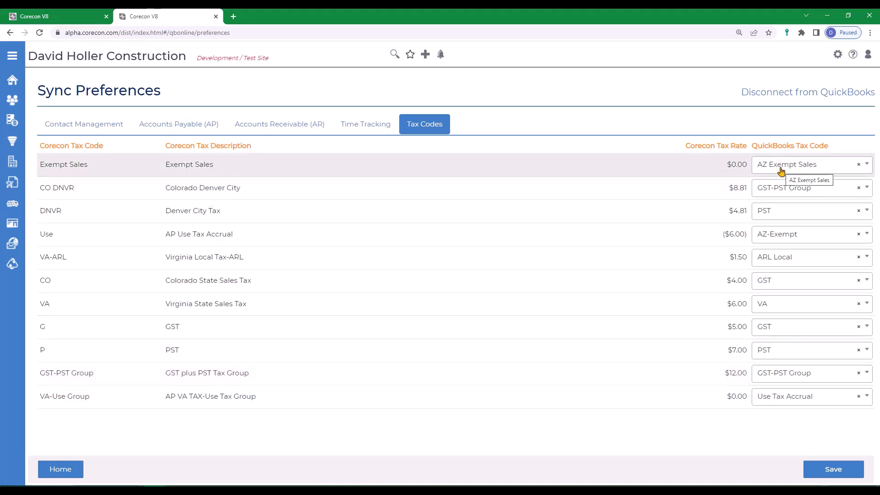
left_click(809, 169)
left_click(808, 168)
left_click(812, 182)
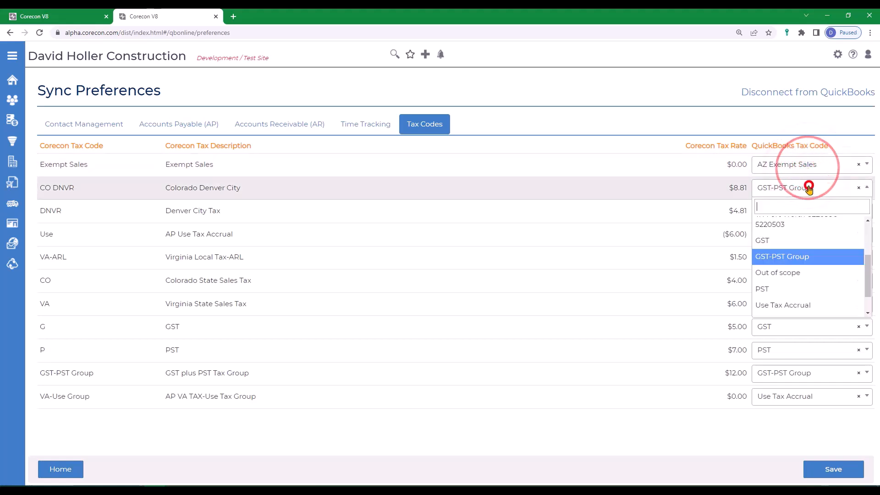
left_click(809, 188)
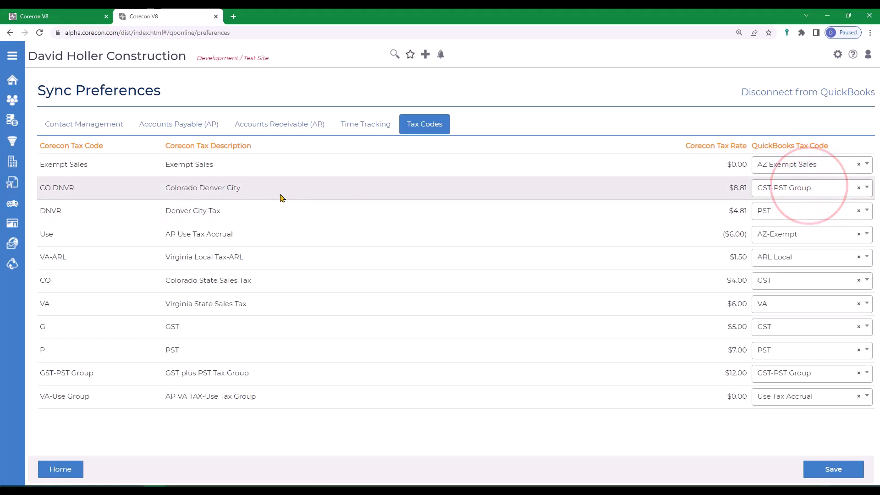
Step: Save the time tracking and tax code preferences and dismiss the confirmation
left_click(819, 474)
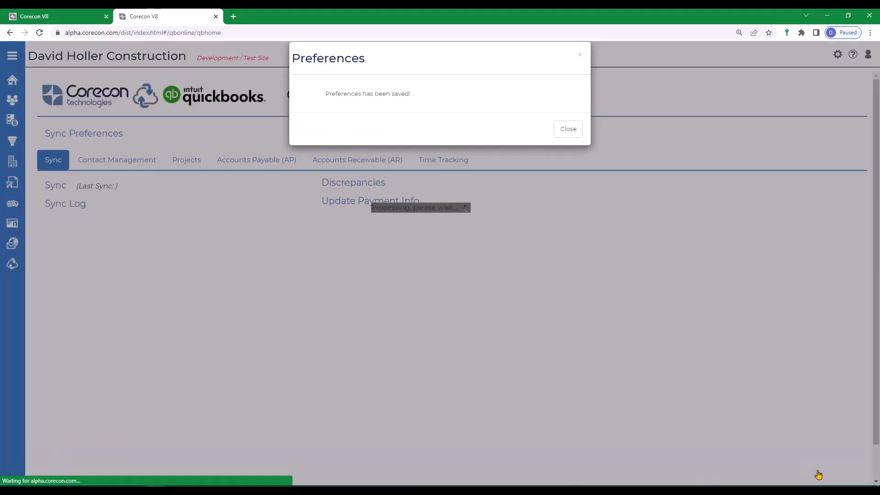
left_click(569, 130)
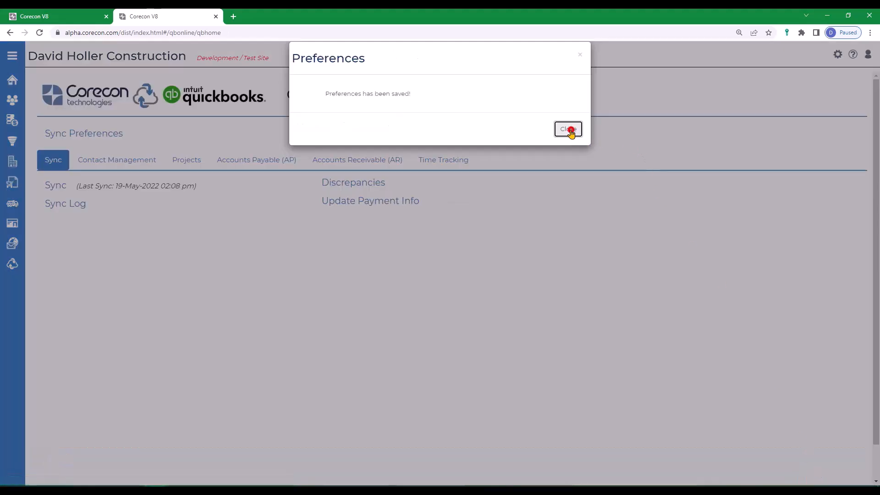